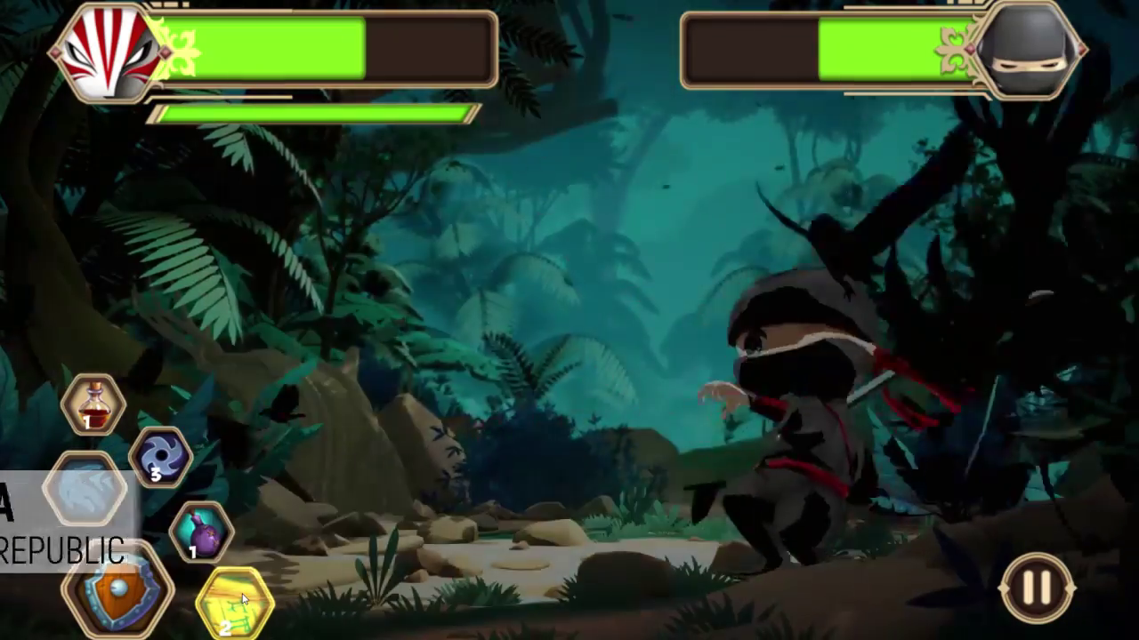
Unleash the crow attack from the scroll, then trigger Block so the Button FSM enters State 4.
click(237, 600)
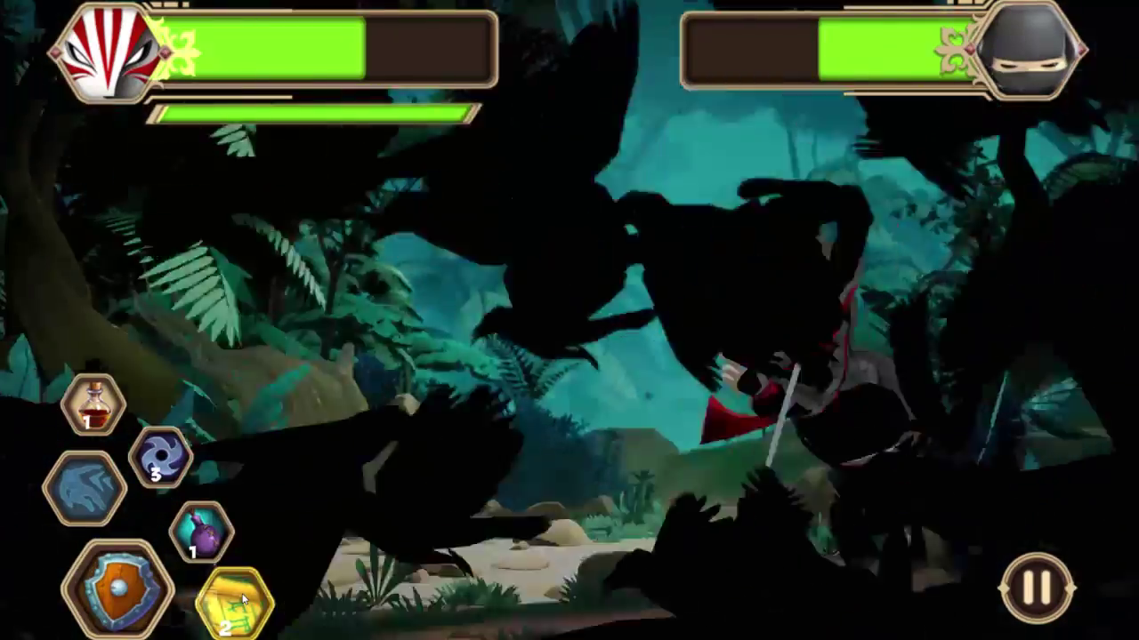
click(76, 324)
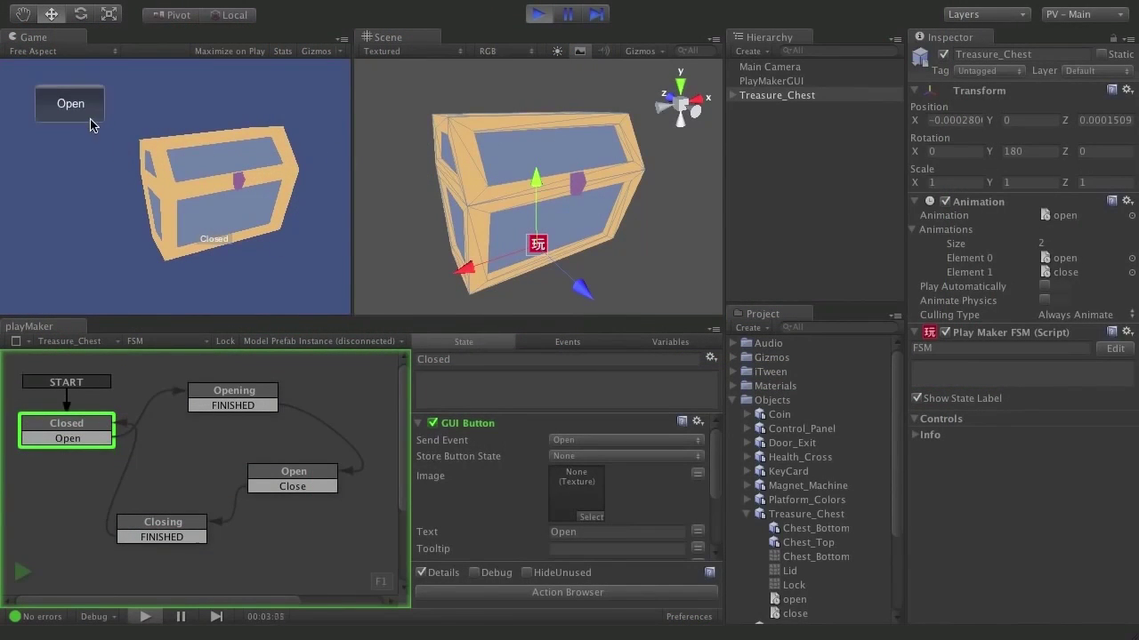
Open and close the treasure chest, then choose the enemies as the attack target.
click(89, 119)
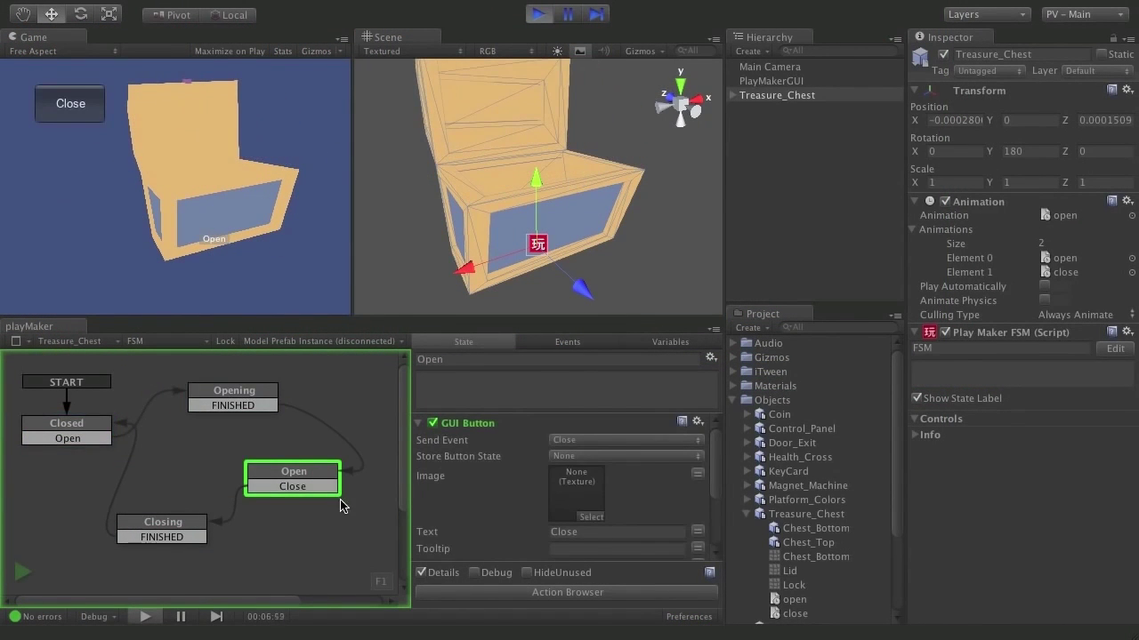
click(78, 114)
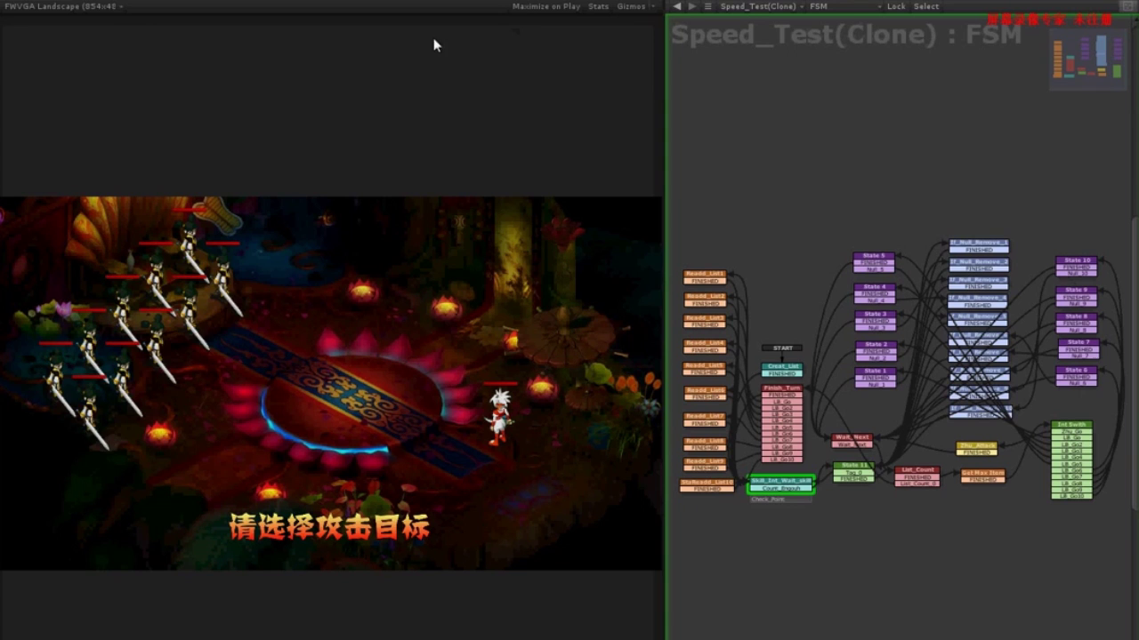
click(227, 300)
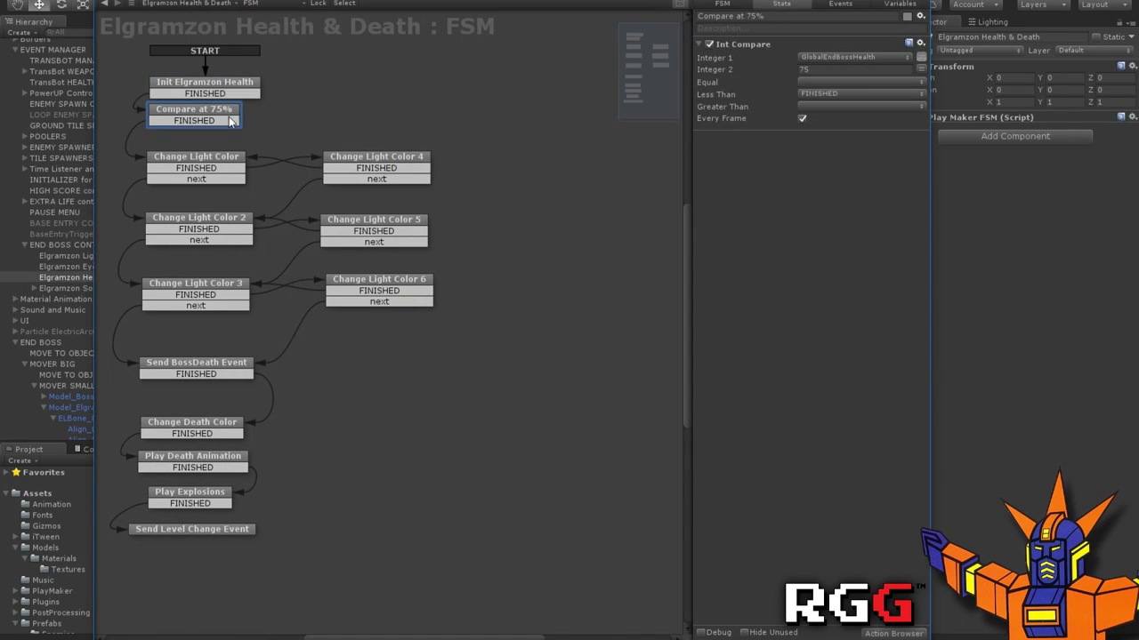
Inspect the Change Light Color 5 and Send BossDeath Event states, then run the playMaker logo FSM.
click(205, 167)
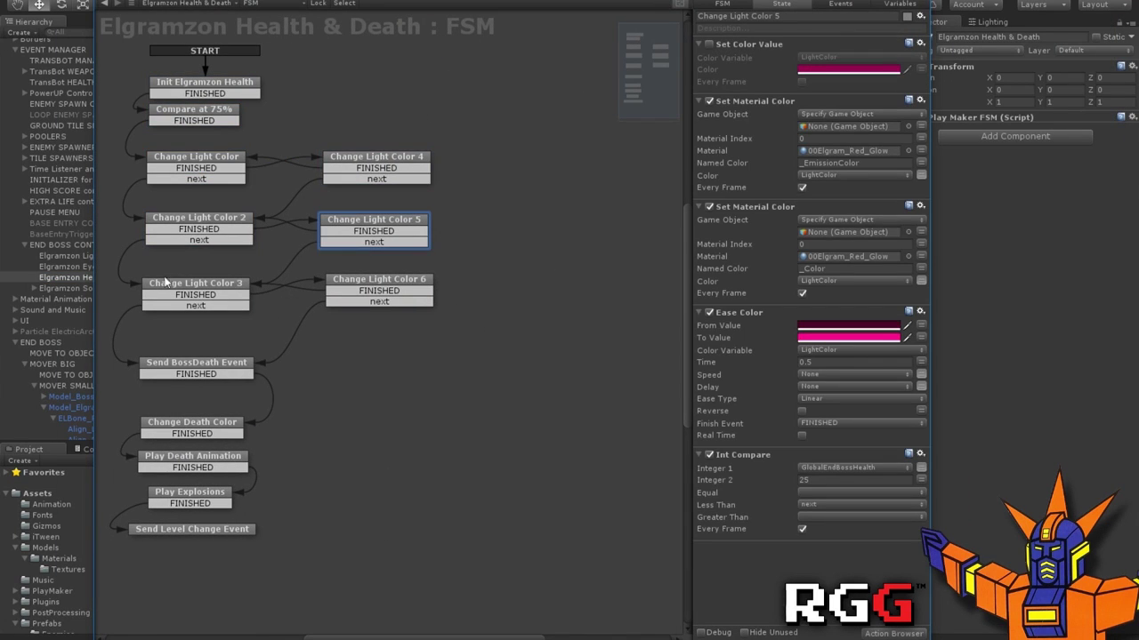
click(233, 375)
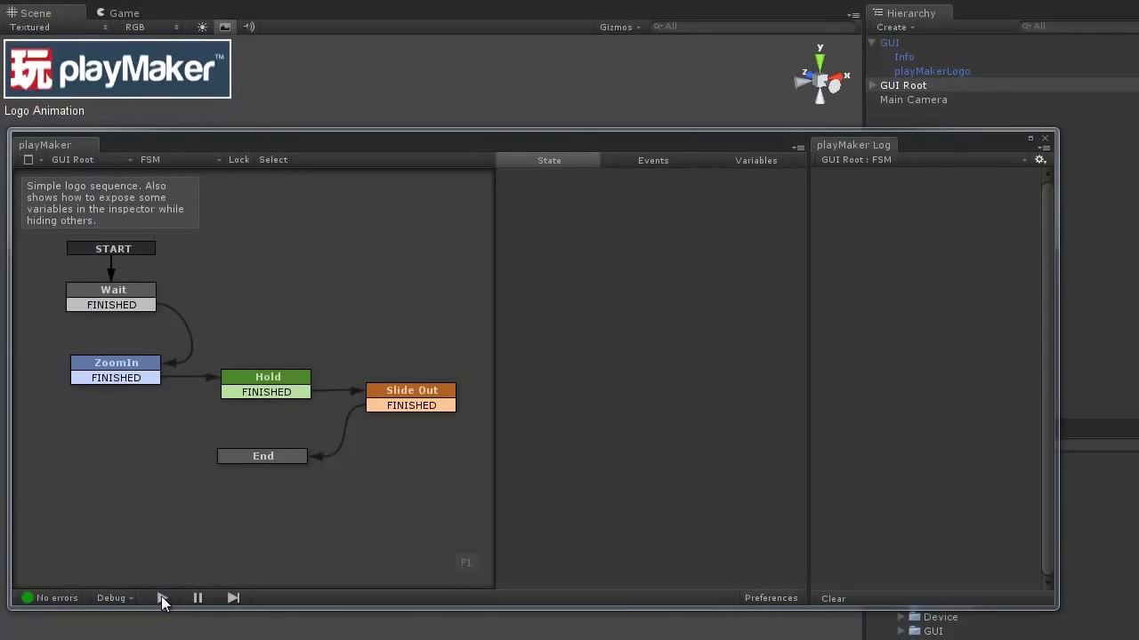
click(161, 598)
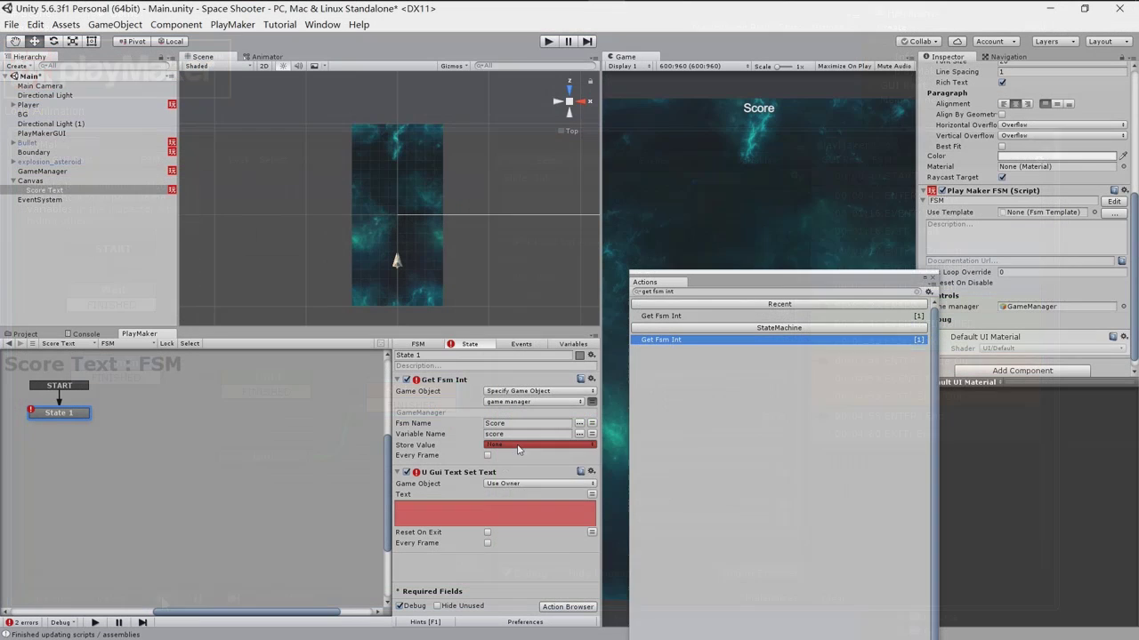
Store the value in a new variable named 'score int'.
click(518, 449)
click(541, 474)
text(scor)
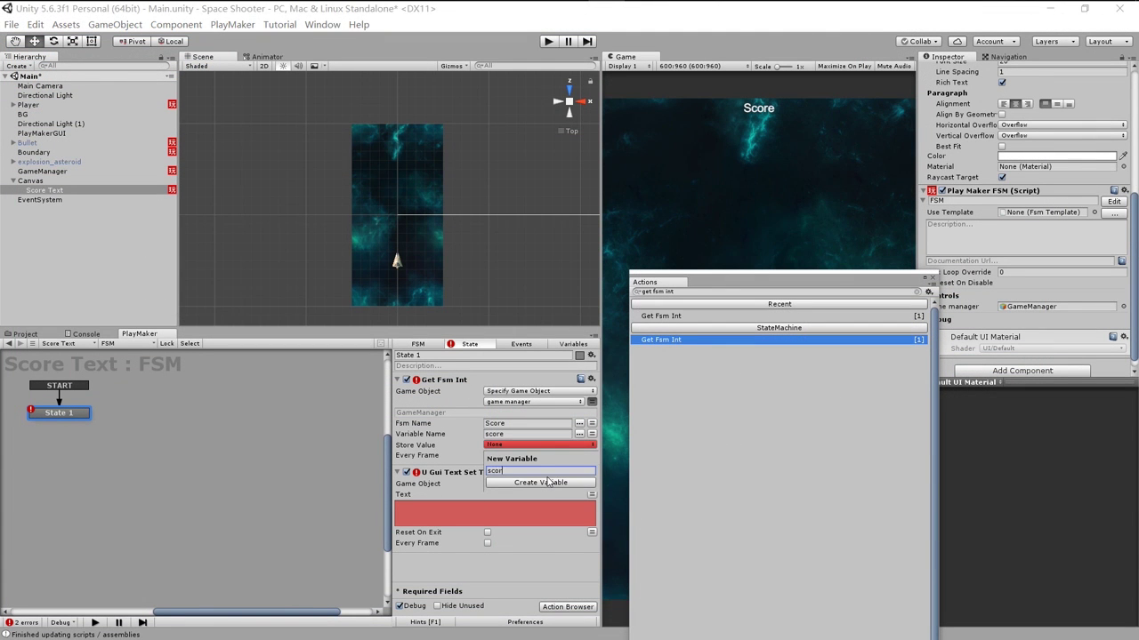
text(e int)
click(549, 482)
Add Convert Int To String from score int to a new 'score string', placed above U Gui Text Set Text.
text(int to string)
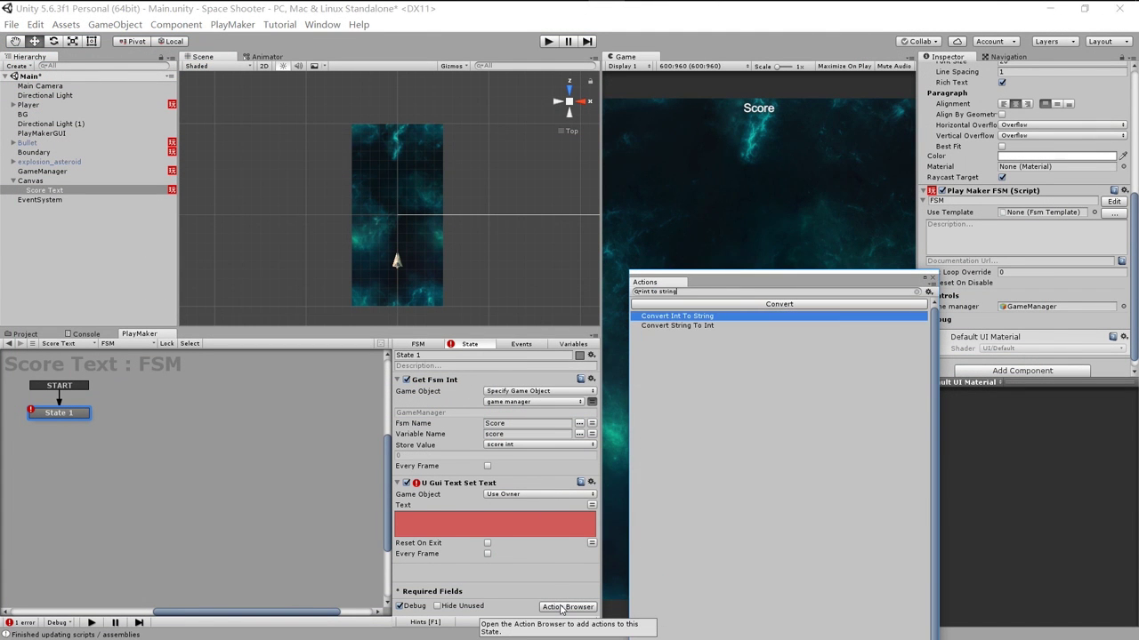
key(Return)
click(536, 530)
click(535, 551)
click(535, 555)
click(544, 577)
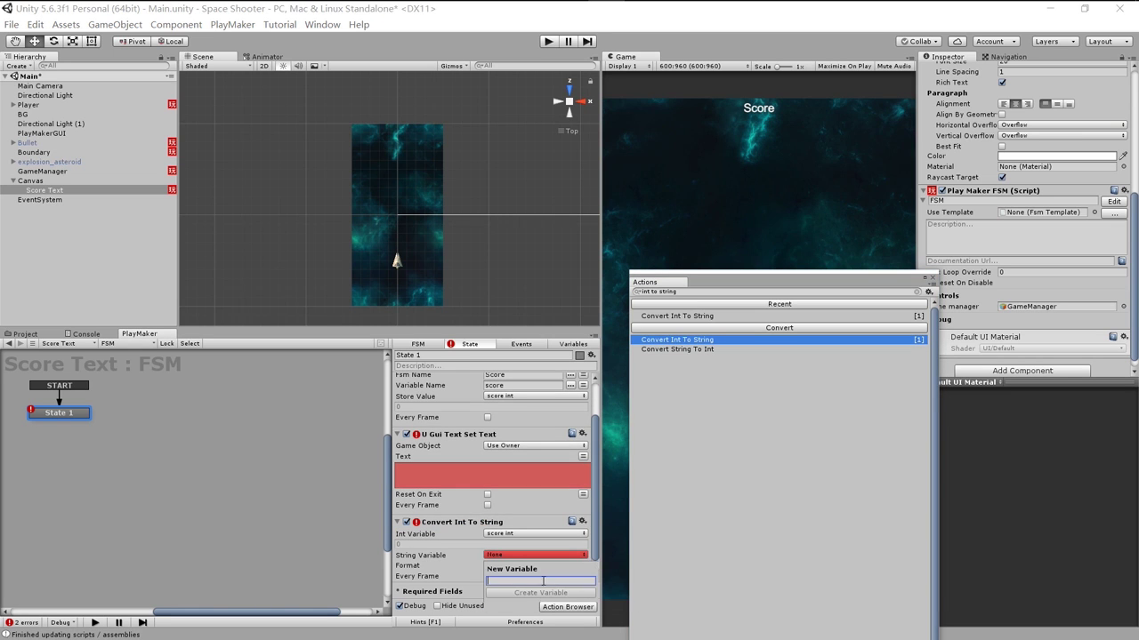
text(ng)
click(540, 592)
drag(448, 523, 495, 476)
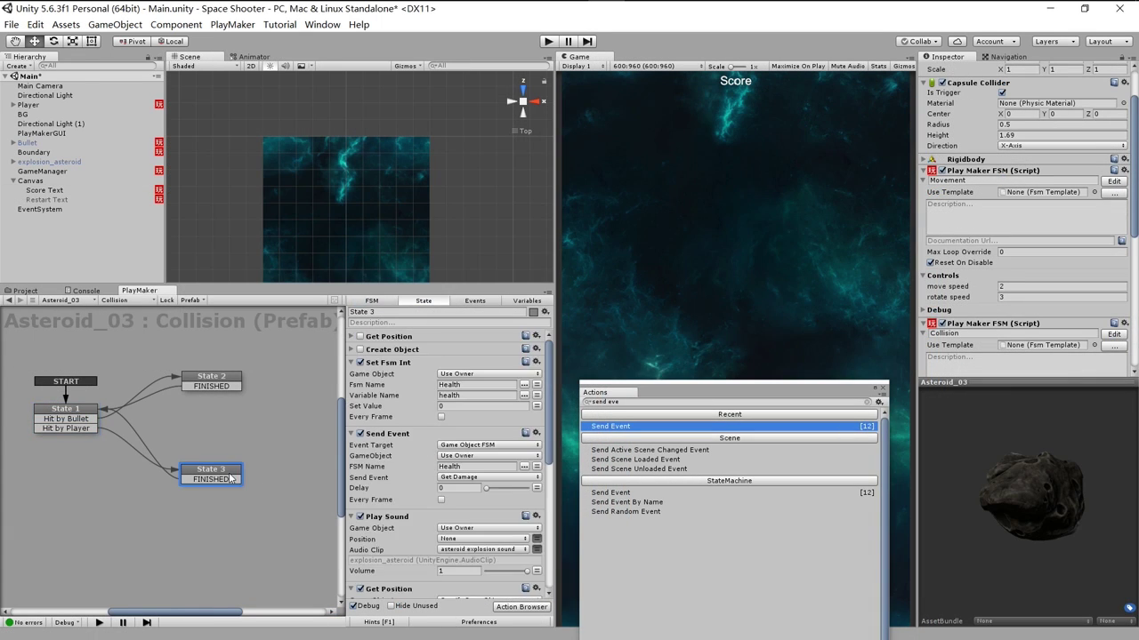
scroll(430, 562, down, 3)
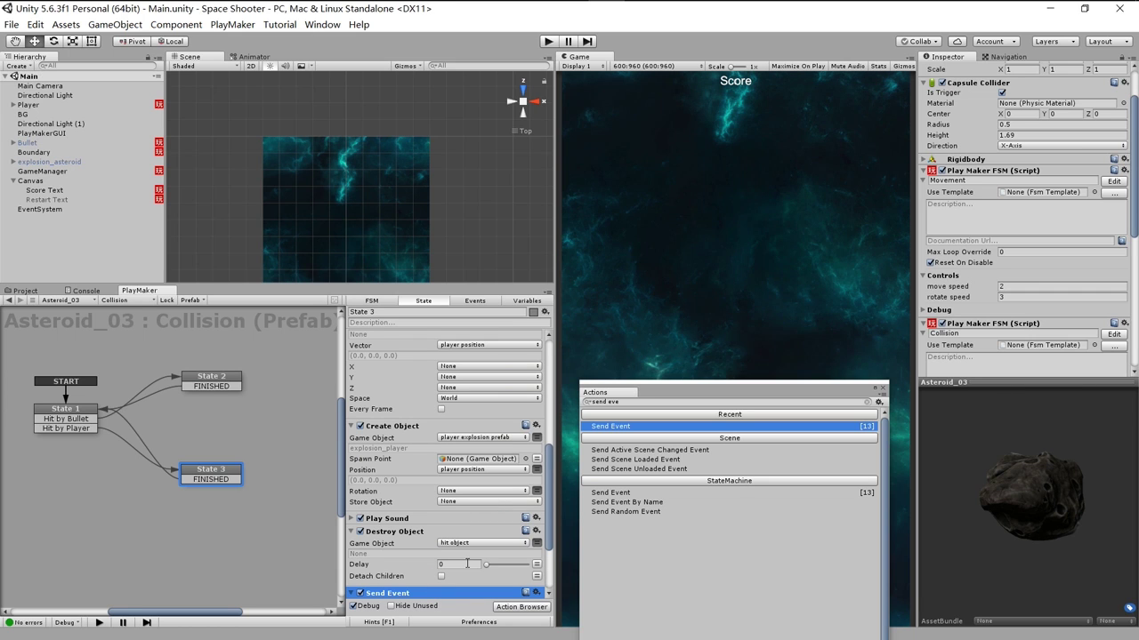
Play the game, steering the ship left and right to shoot asteroids and raise the score.
click(549, 42)
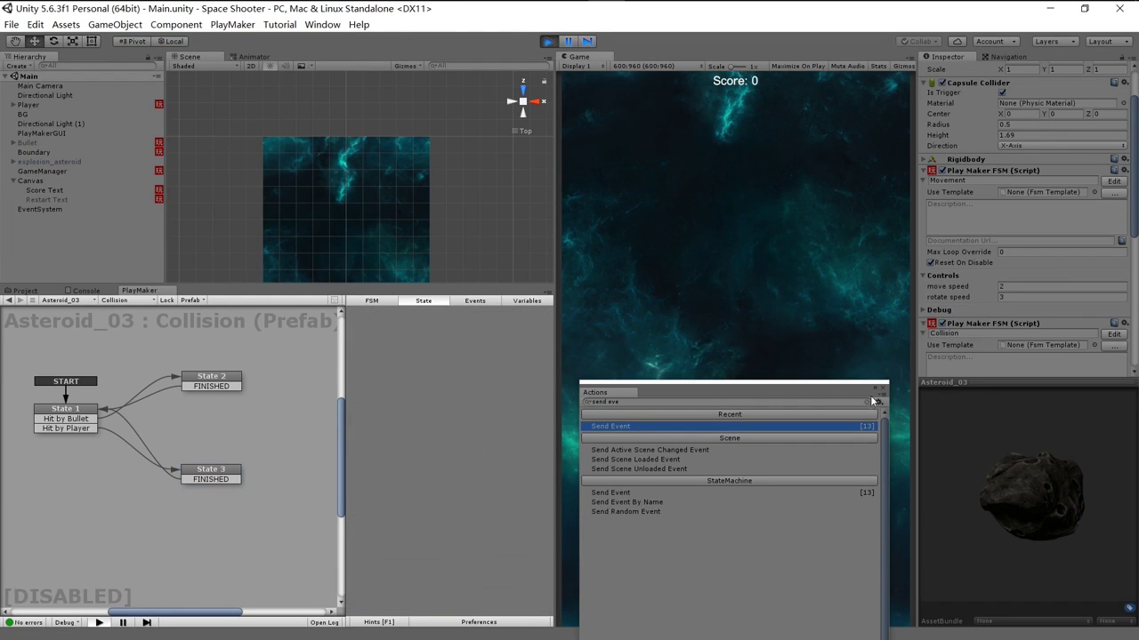
click(759, 347)
key(Left)
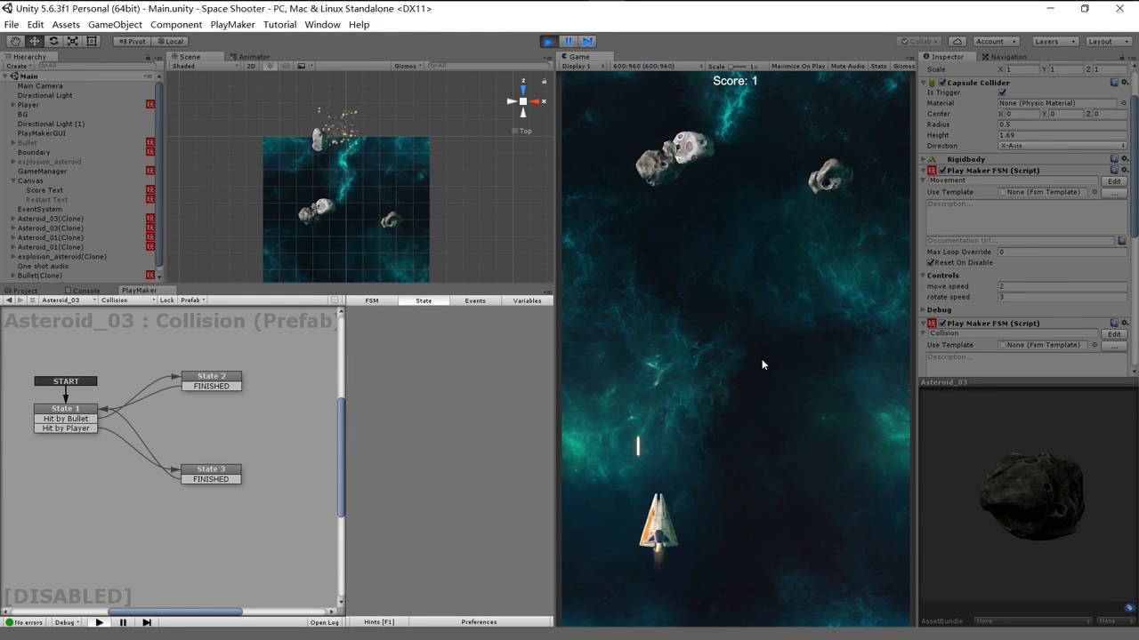
key(Right)
key(Left)
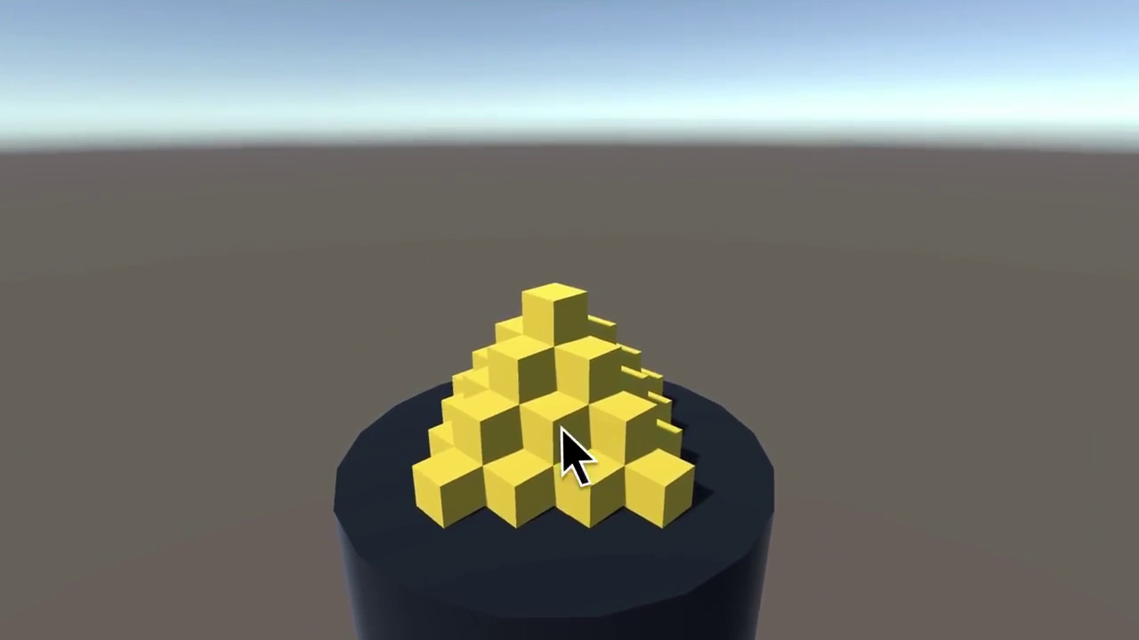
Blow up the yellow cube pyramid in the Game view with the On Mouse Input explosion.
click(569, 445)
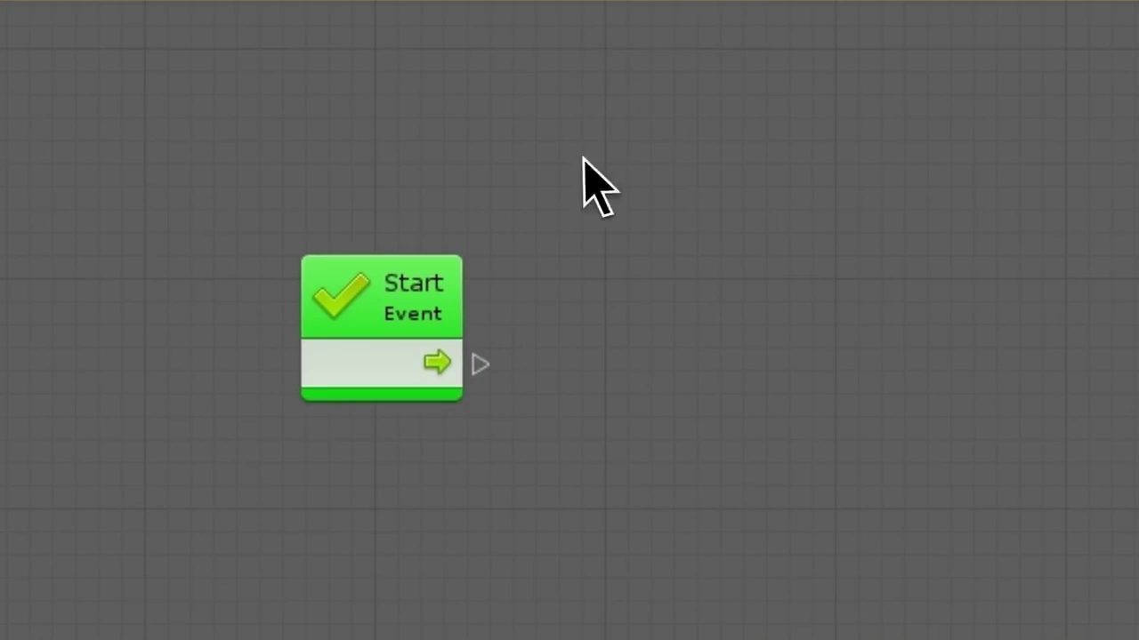
Drag from the Start node into a 'Jump' group, then run and jump the character up the stairs.
drag(471, 362, 560, 394)
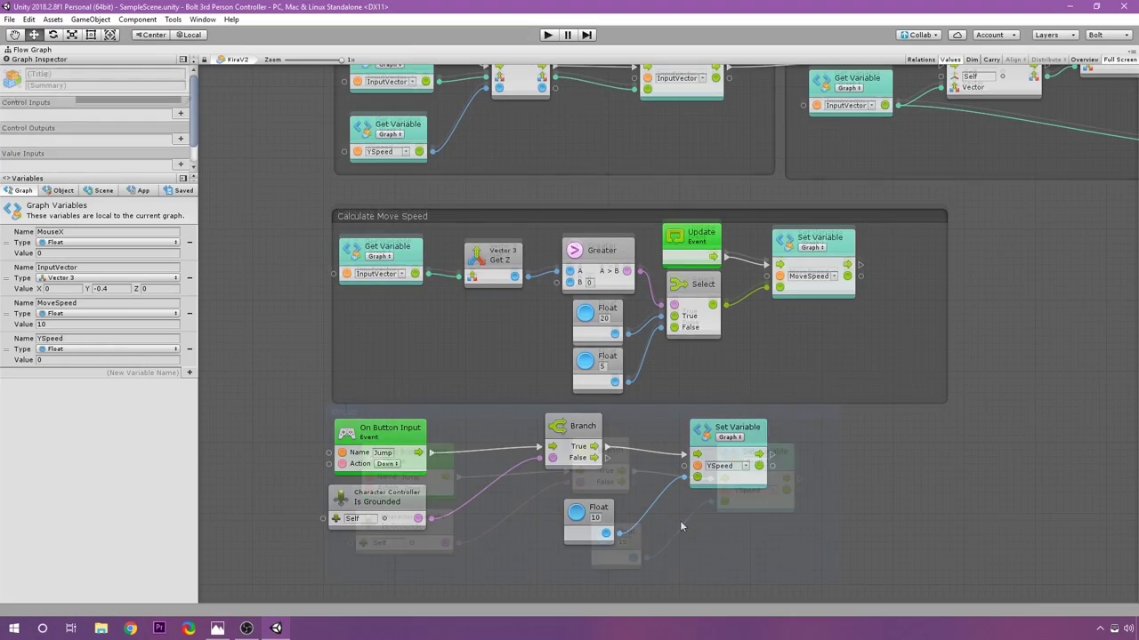
text(Jum)
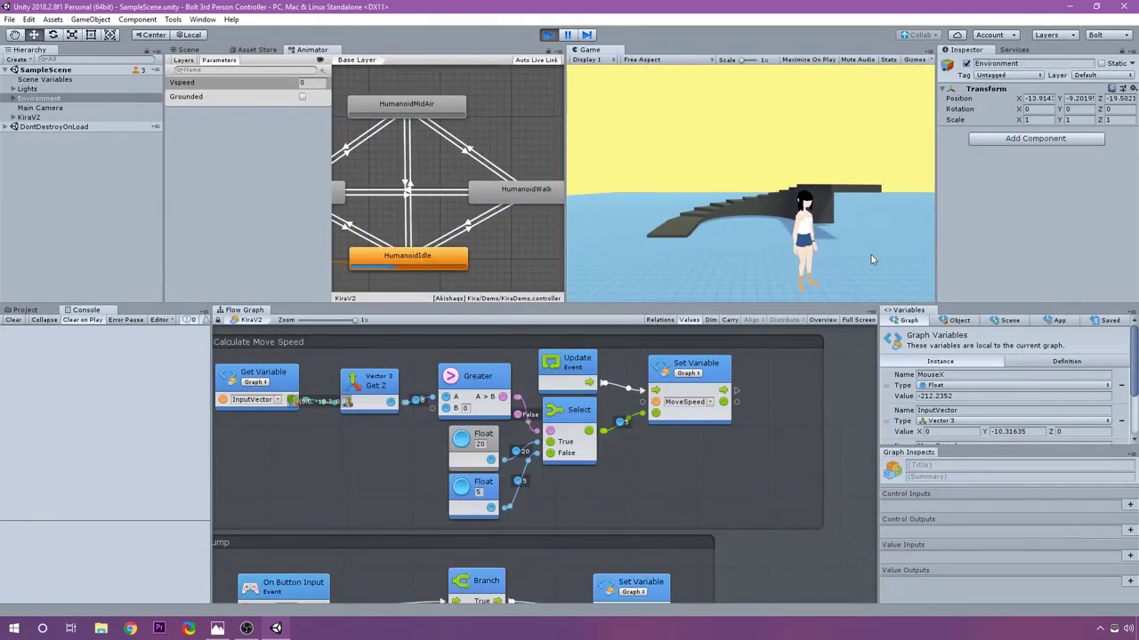
key(w)
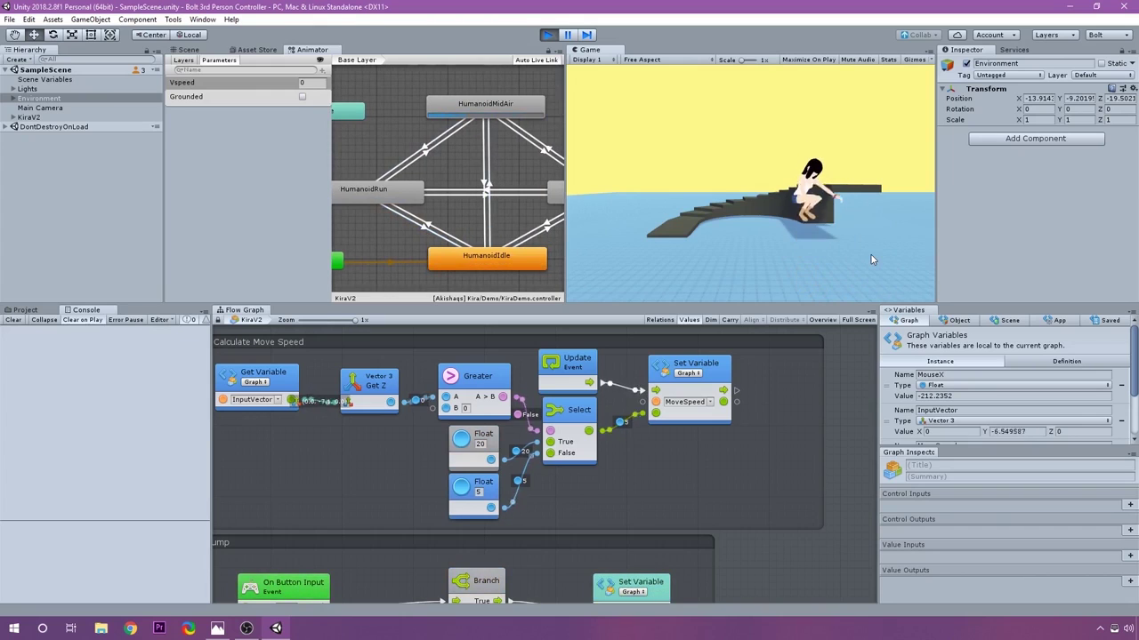
key(space)
key(w)
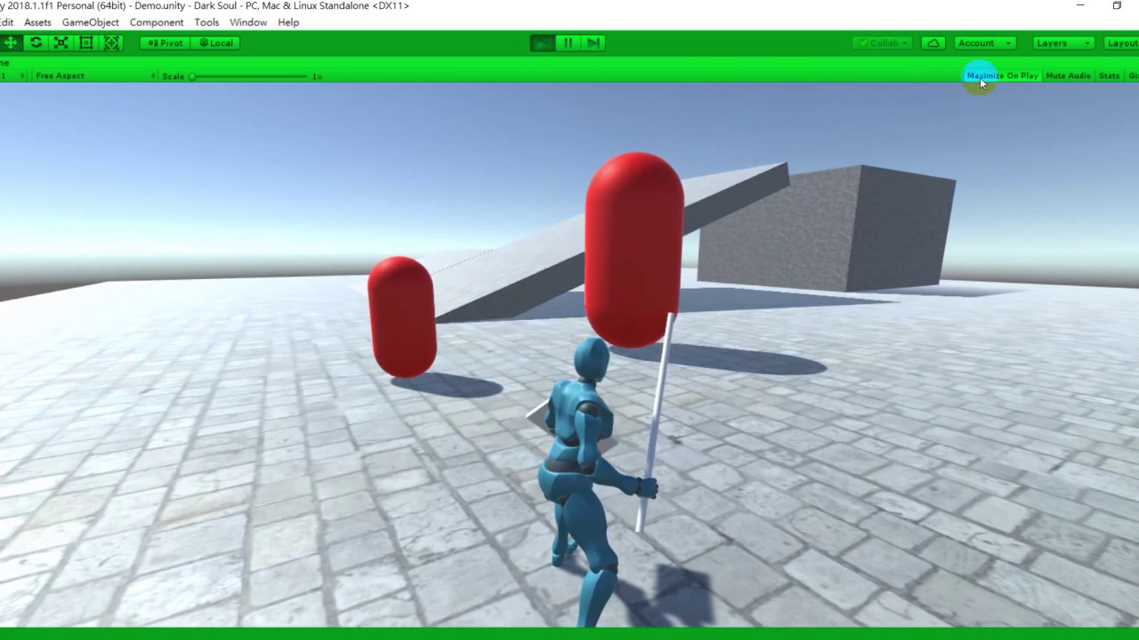
Turn off Maximize On Play, scroll to Flow Machine, and frame the whole PlayerHandle graph with Overview.
click(571, 43)
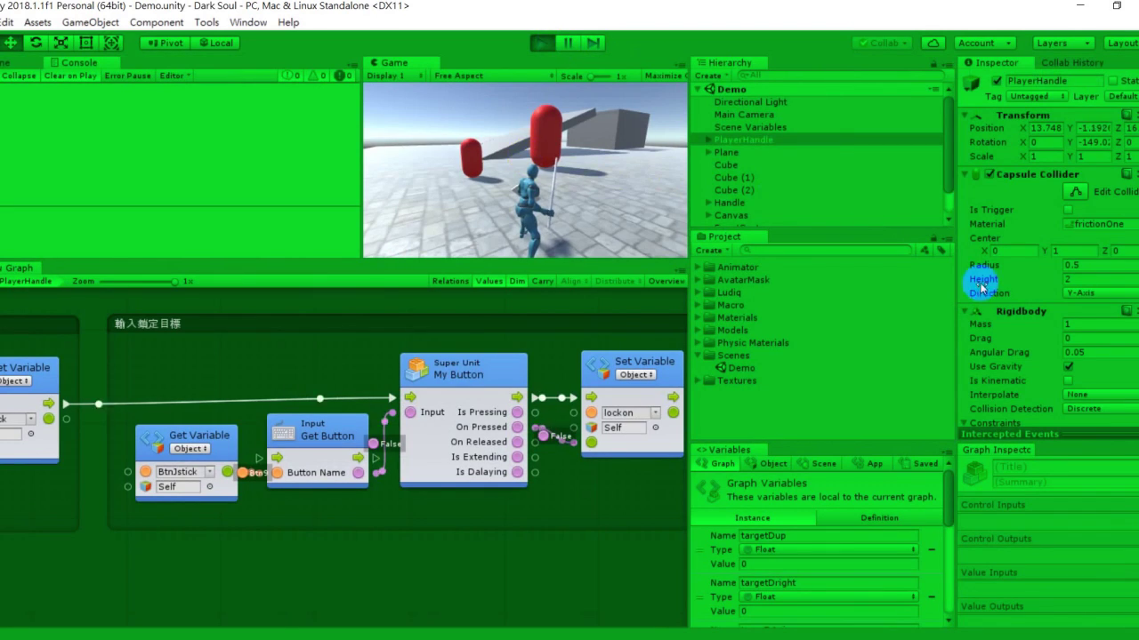
scroll(1012, 320, down, 8)
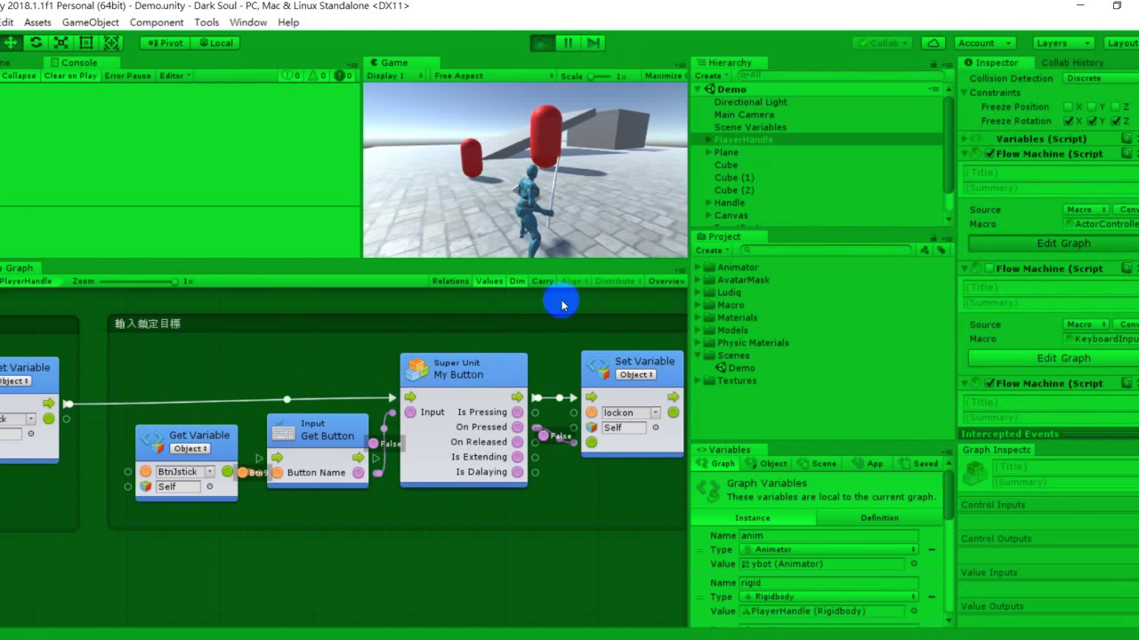
click(664, 282)
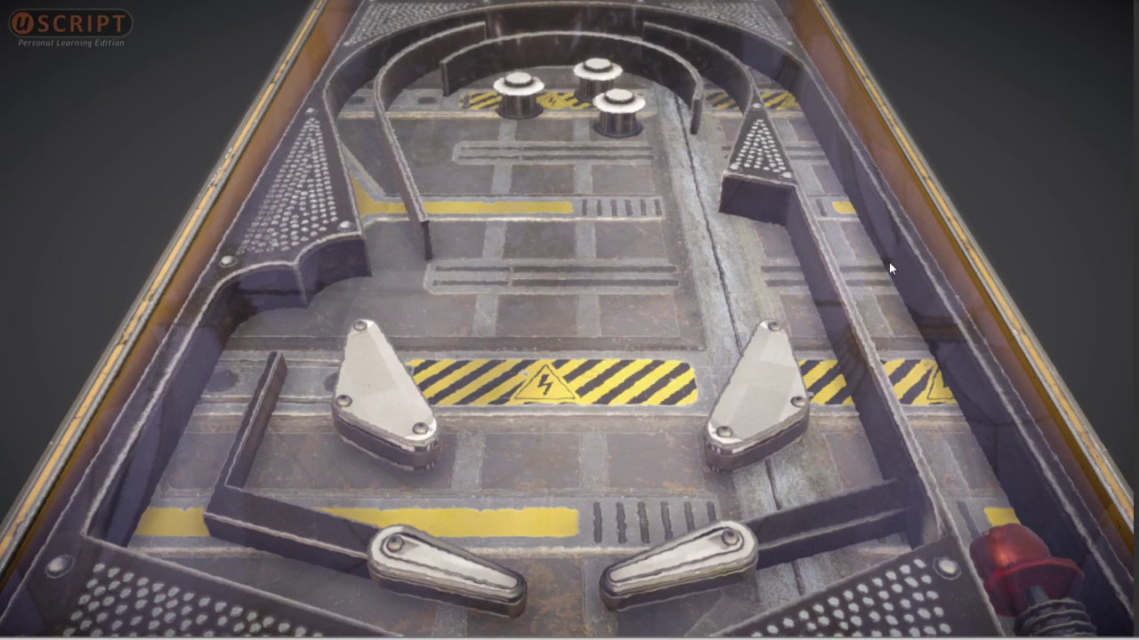
Launch the pinball and bat it back up the table with the left and right flippers.
key(space)
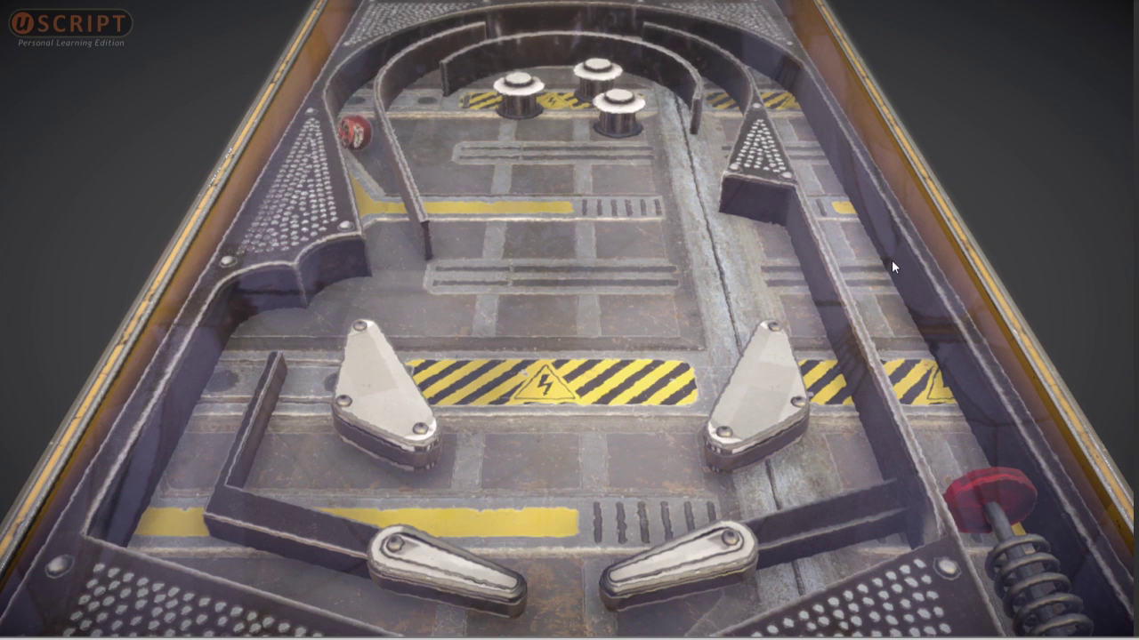
key(Left)
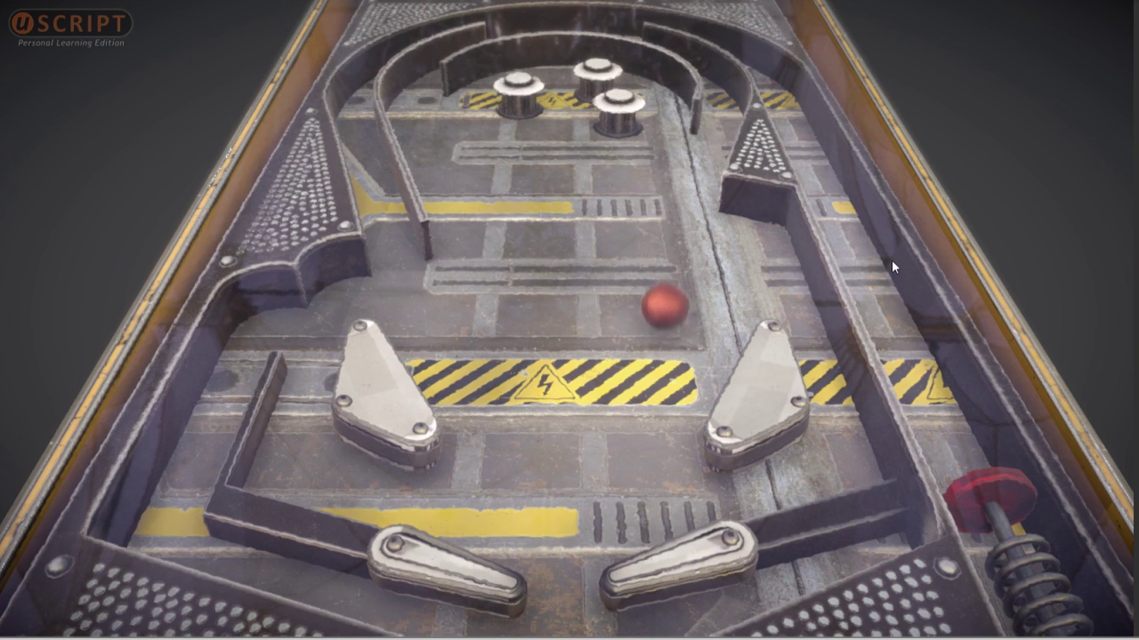
key(Right)
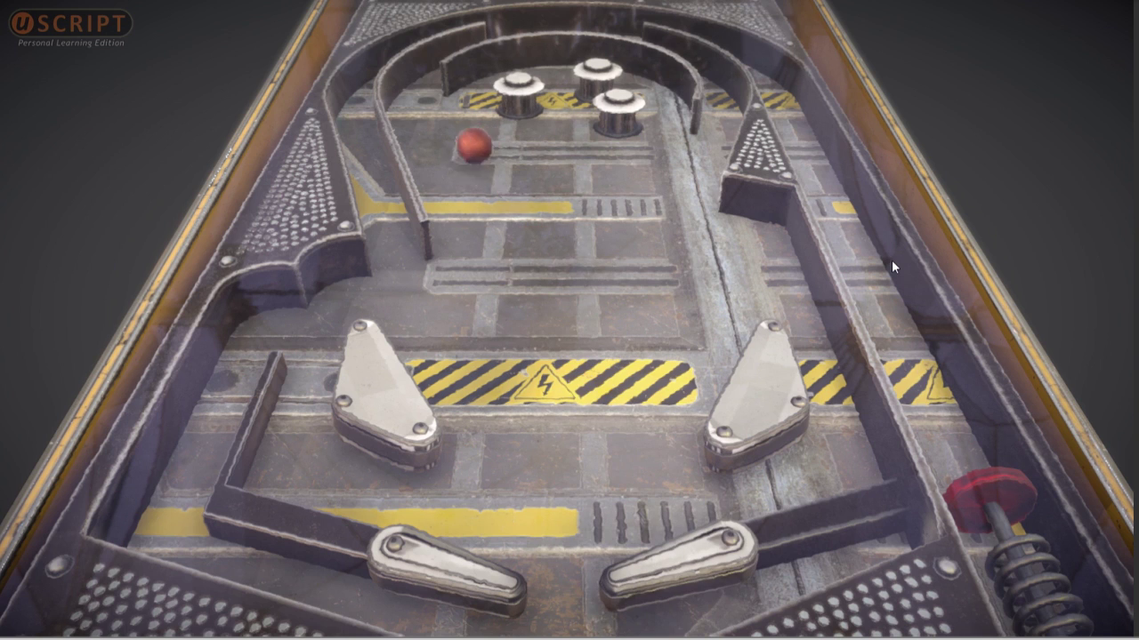
key(Left)
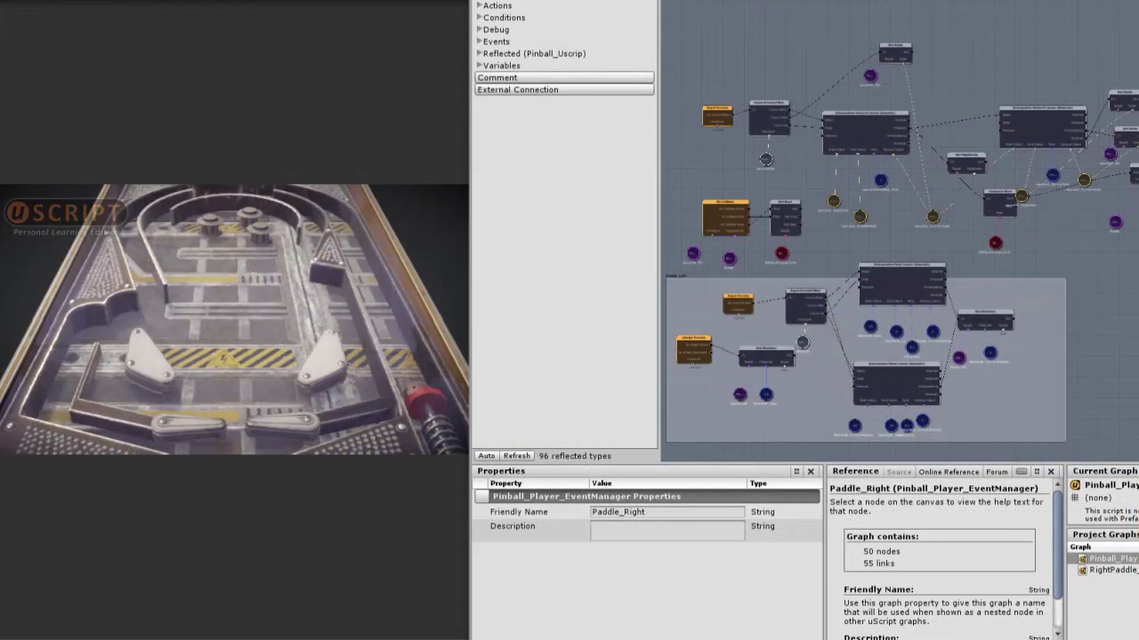
Select the Launcher_OriginSize variable and its Value X field, showing 1, 1.5, 1.5.
mouse_move(842, 4)
middle_down()
mouse_move(913, 249)
mouse_move(874, 166)
mouse_move(871, 193)
mouse_move(834, 135)
mouse_move(898, 176)
mouse_move(837, 175)
middle_up()
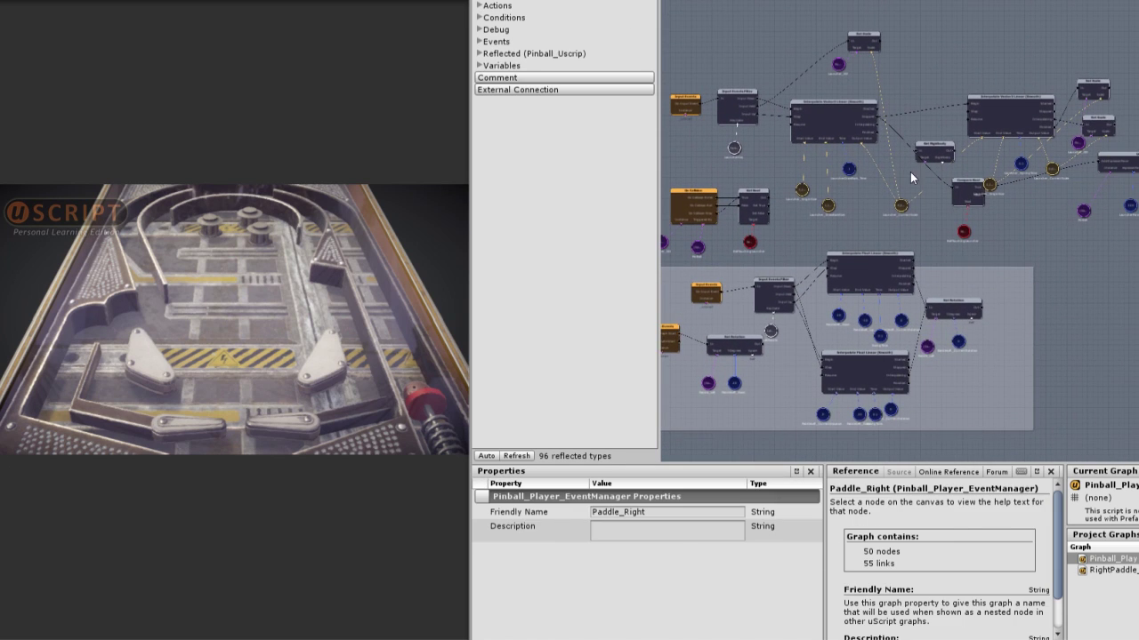
scroll(910, 178, up, 4)
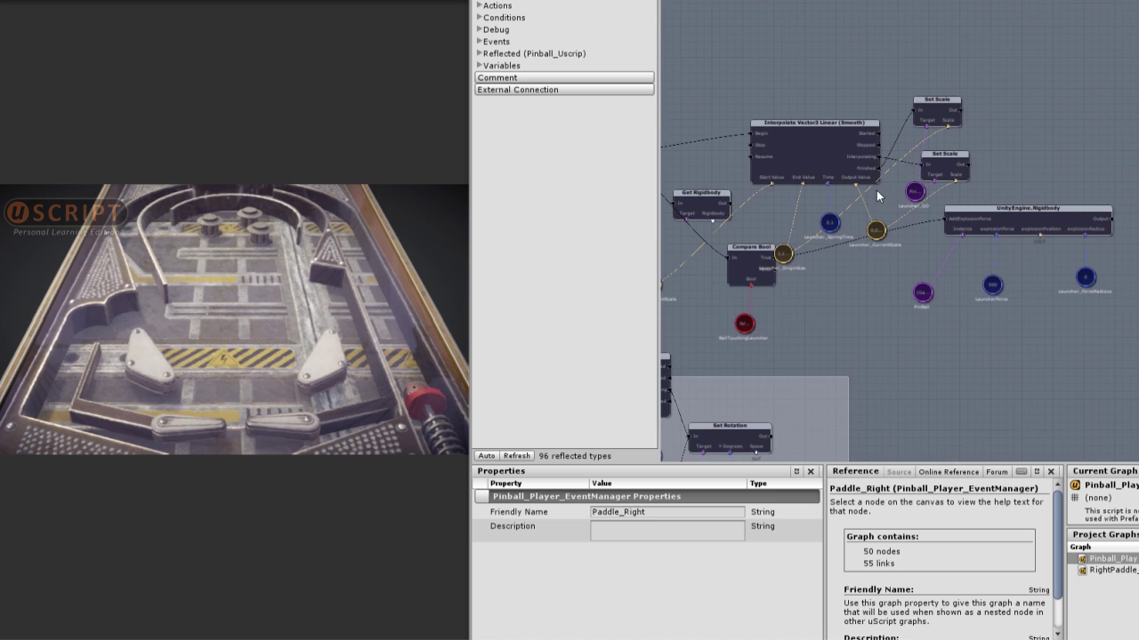
scroll(871, 192, up, 3)
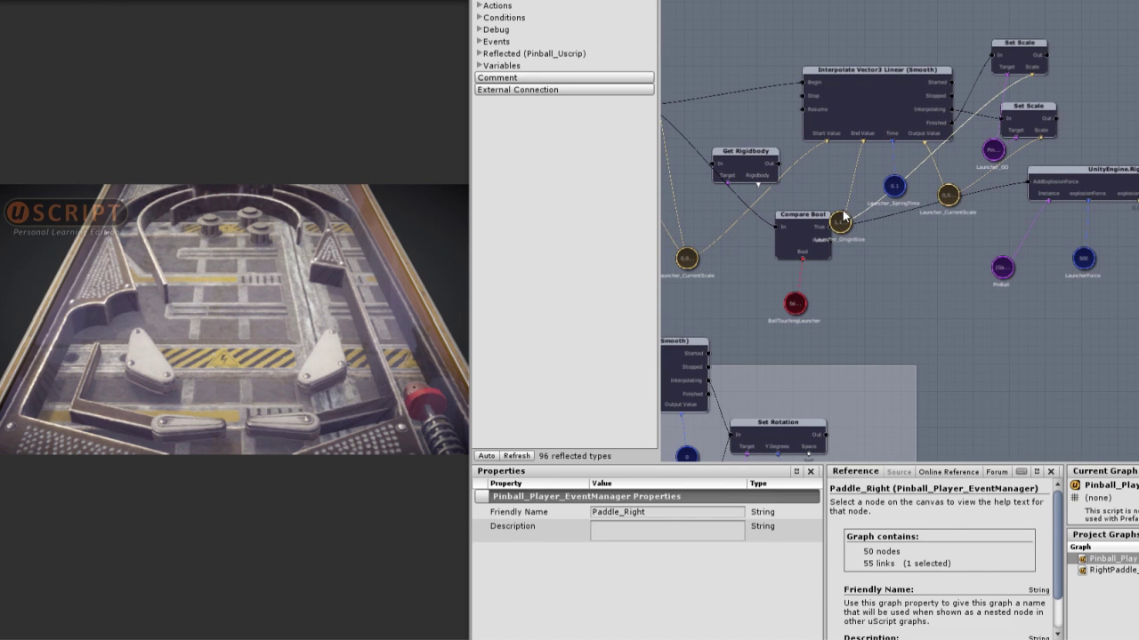
click(841, 222)
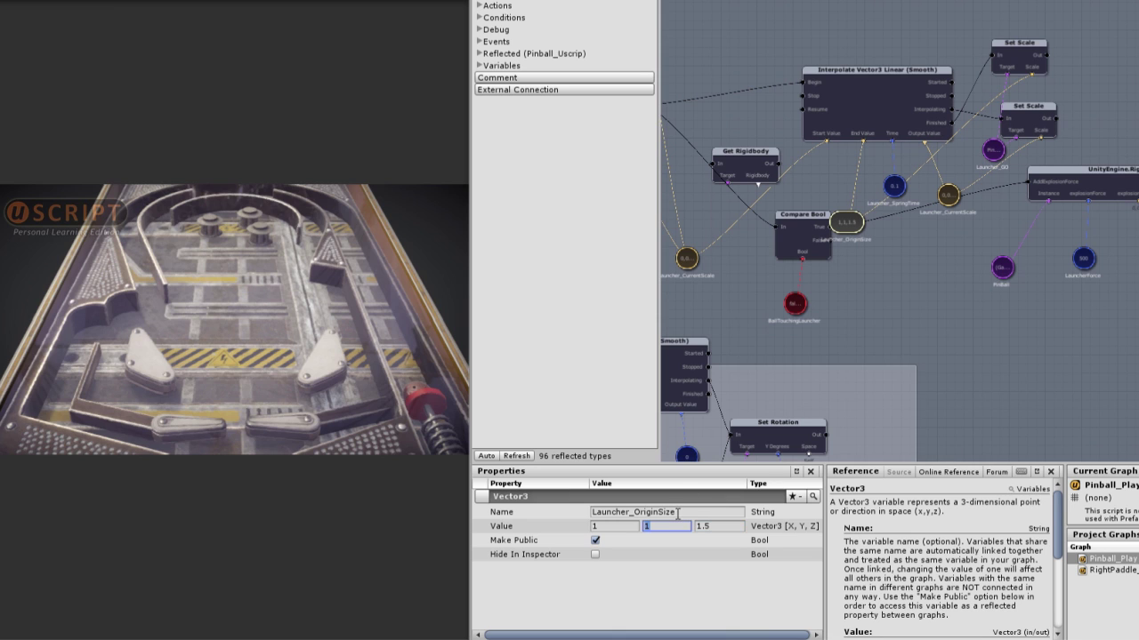
click(621, 525)
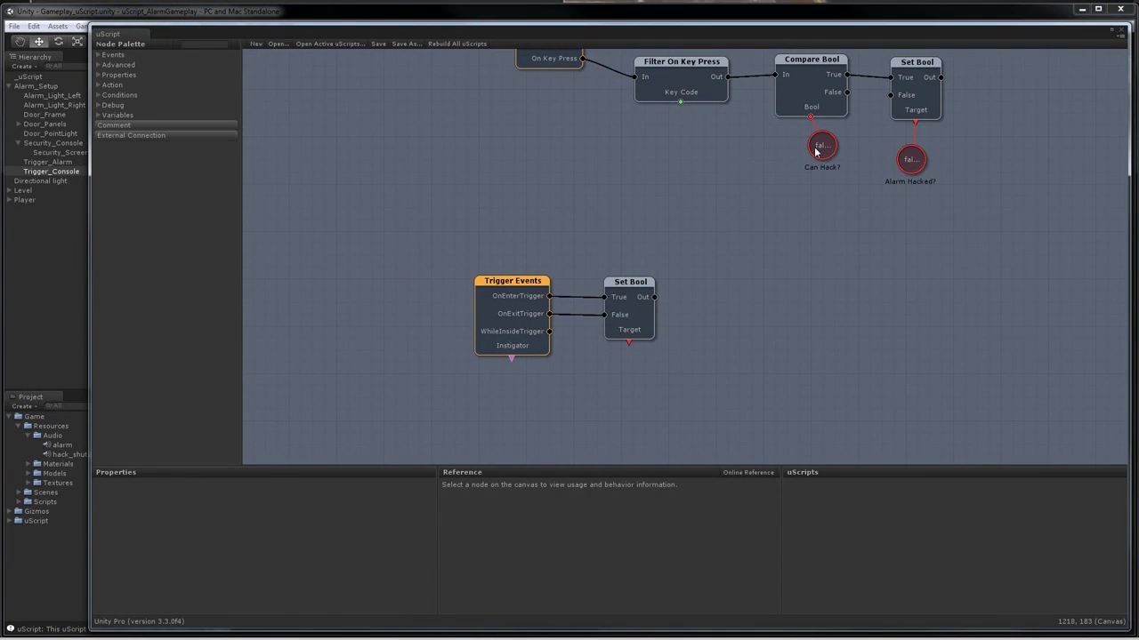
Copy the Can Hack? variable and paste it under the Set Bool node's Target.
click(817, 150)
right_click(816, 149)
click(827, 198)
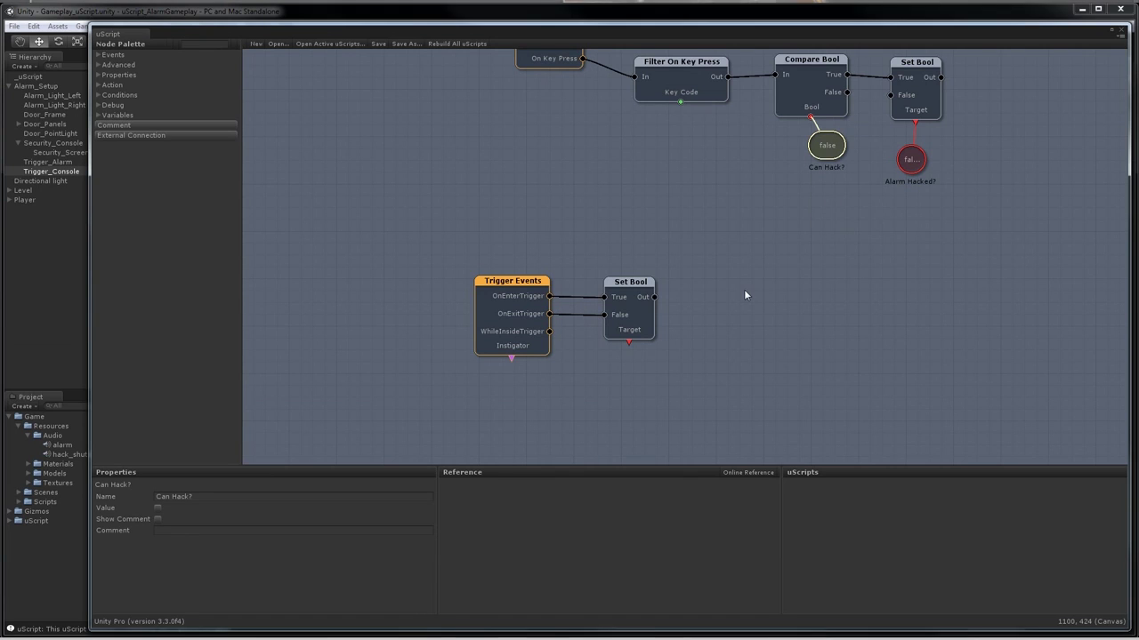
click(744, 289)
right_click(644, 354)
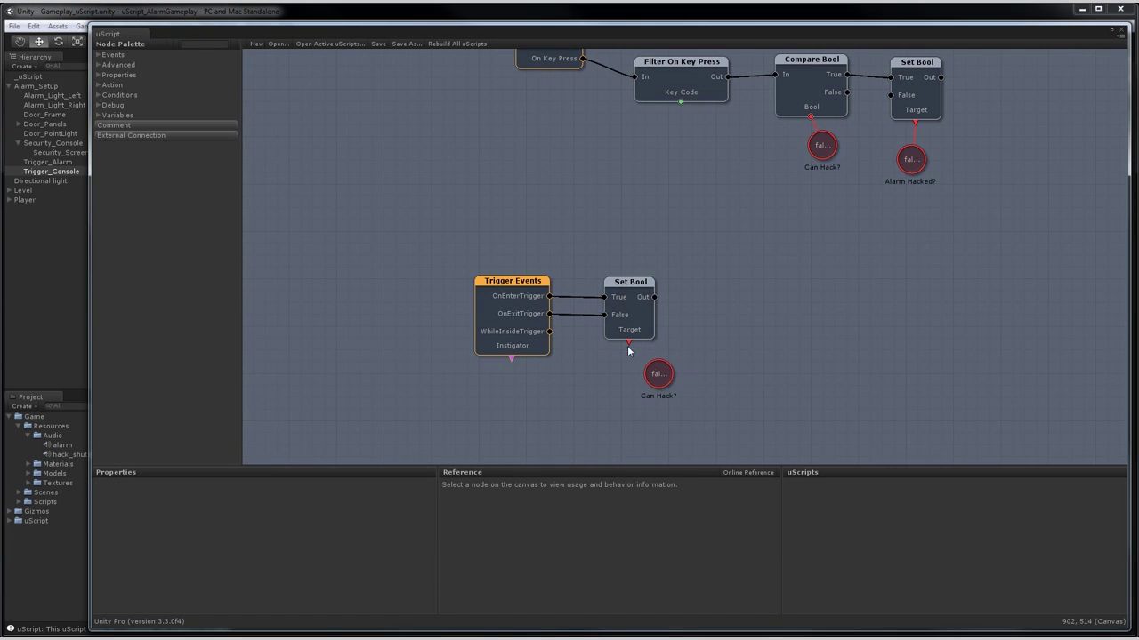
shift+drag(645, 372, 629, 354)
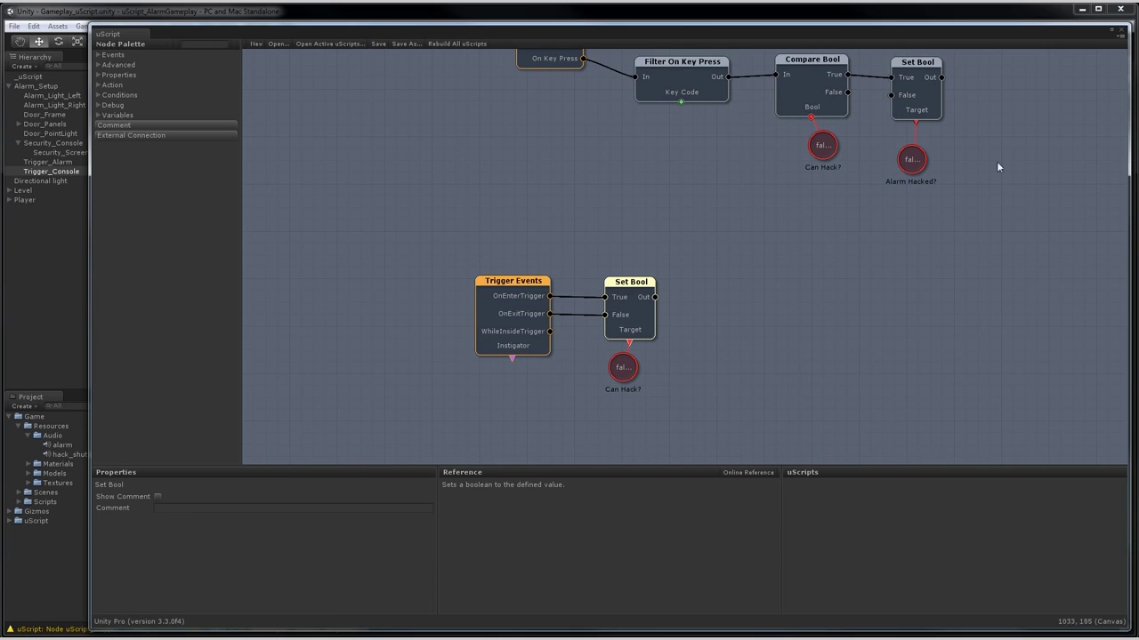
Close uScript, play the alarm scene, and walk the player through the room.
click(1121, 33)
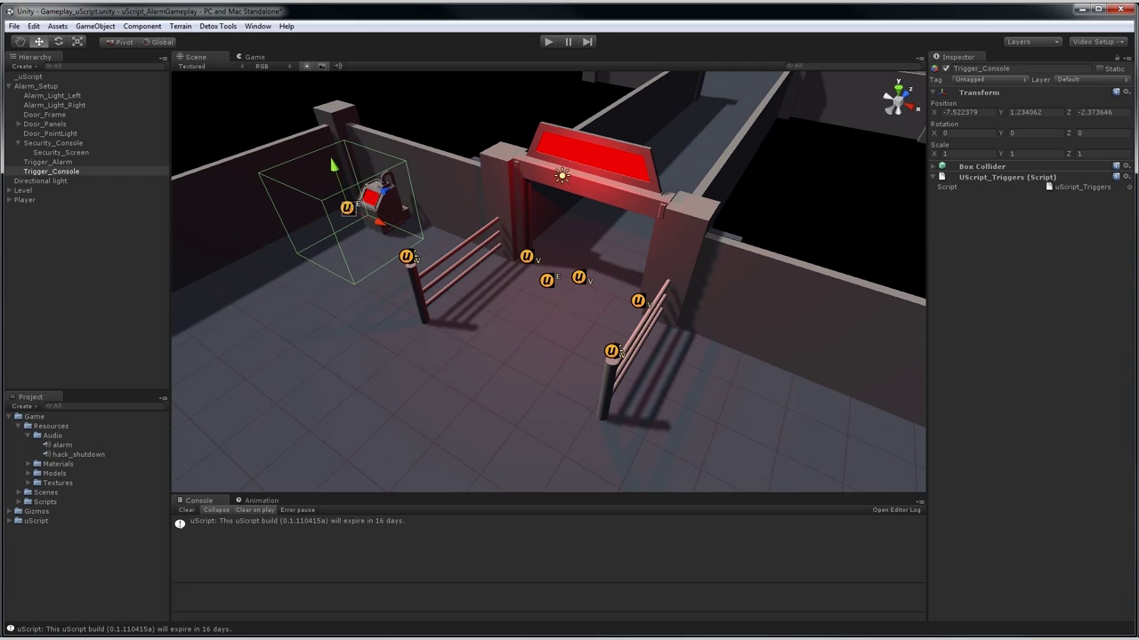
click(548, 42)
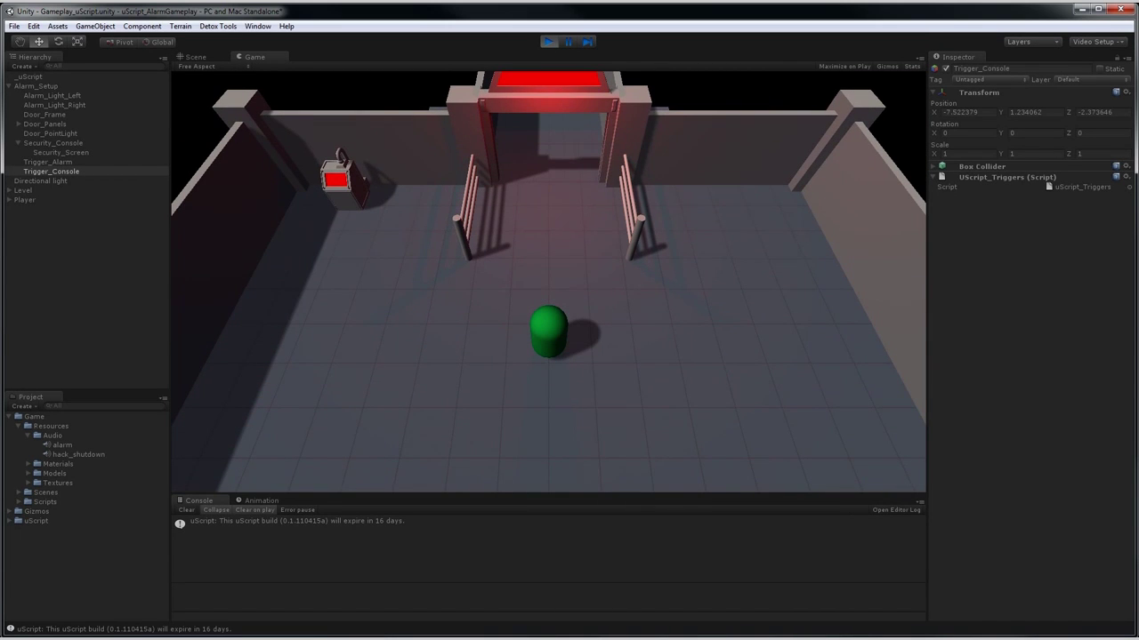
key(Left)
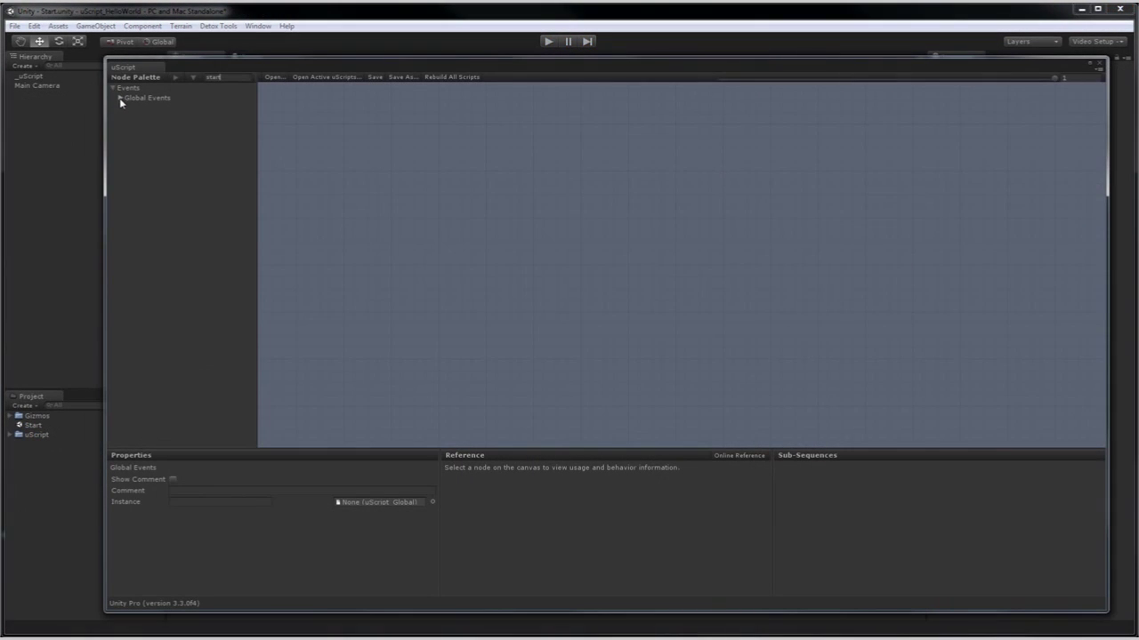
Add an On Game Start event node and an Action > Misc > Log node.
click(180, 107)
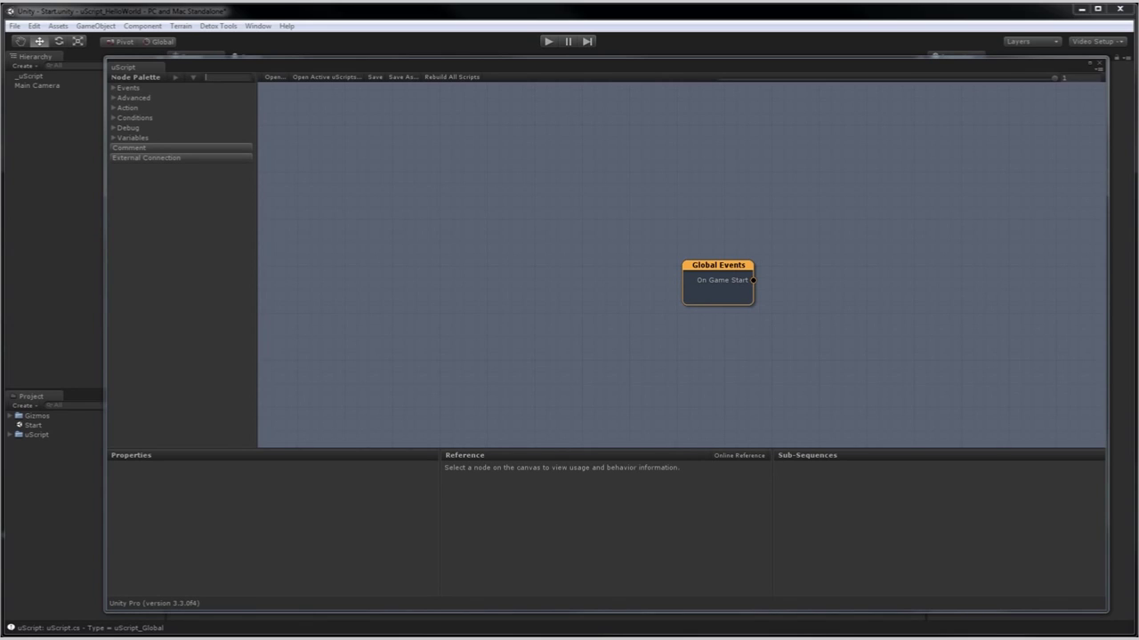
right_click(826, 231)
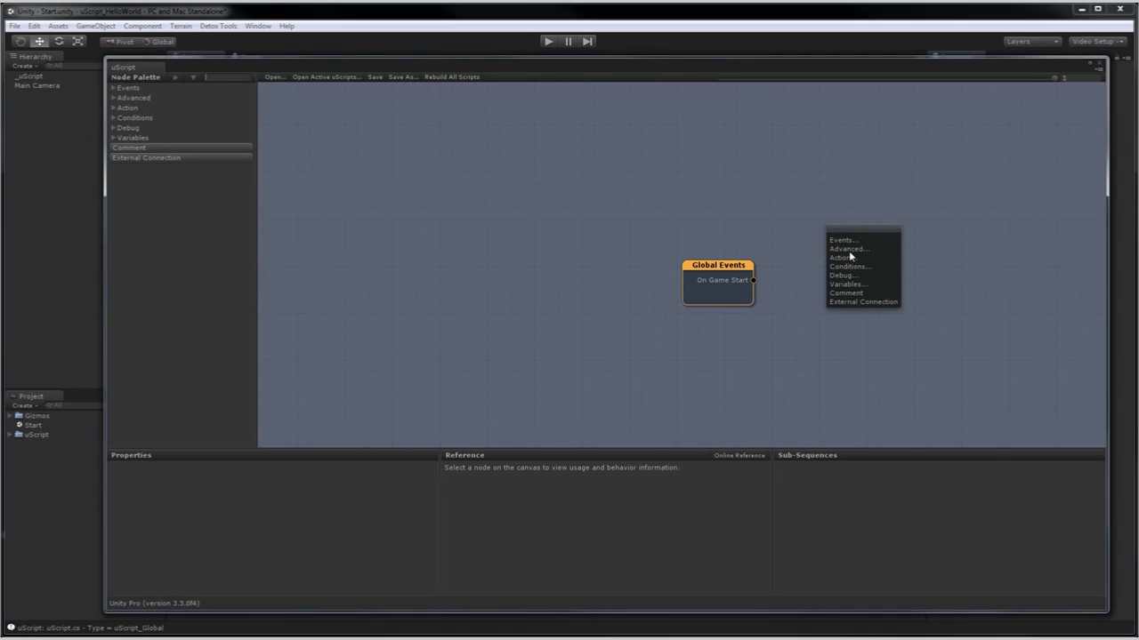
click(850, 258)
click(840, 284)
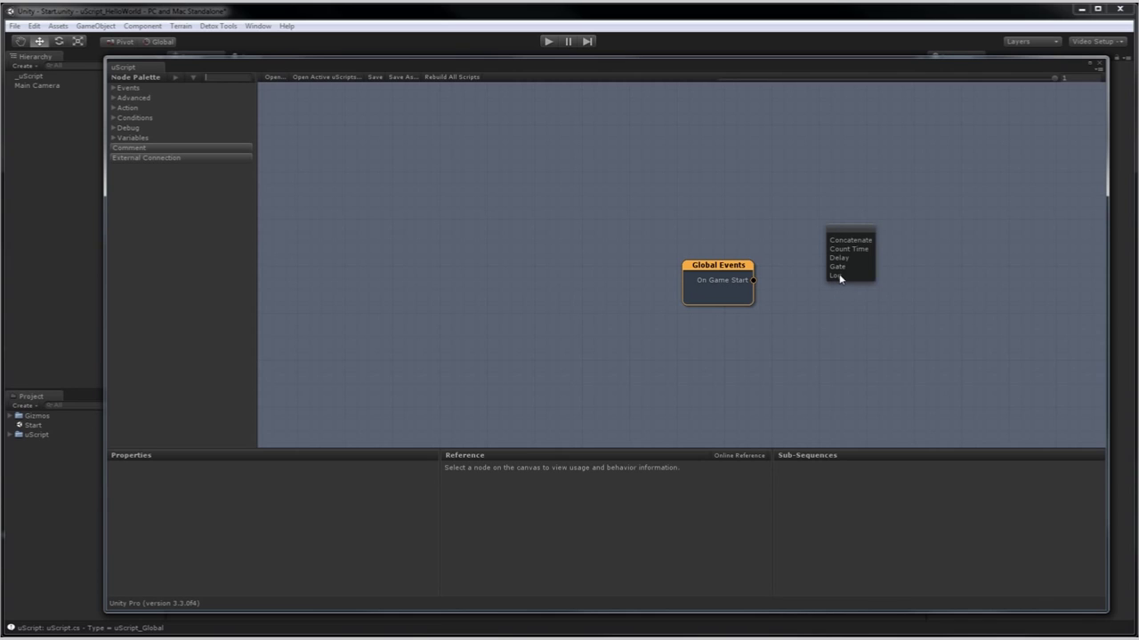
click(836, 276)
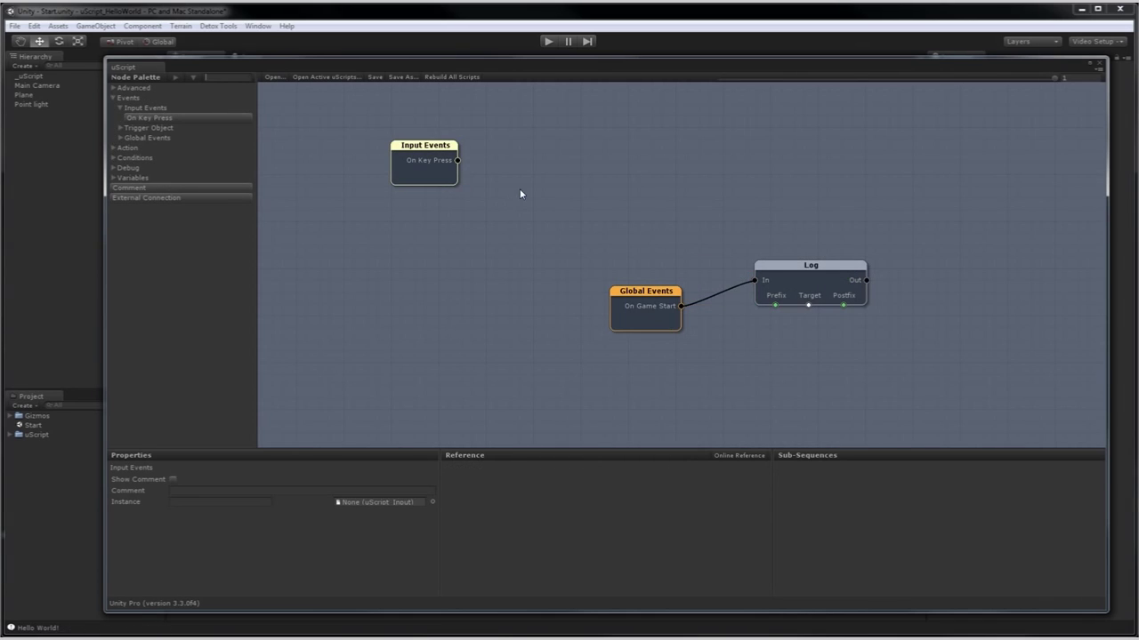
Add a Toggle node driven by On Key Press, with the Point light as its Target.
click(114, 148)
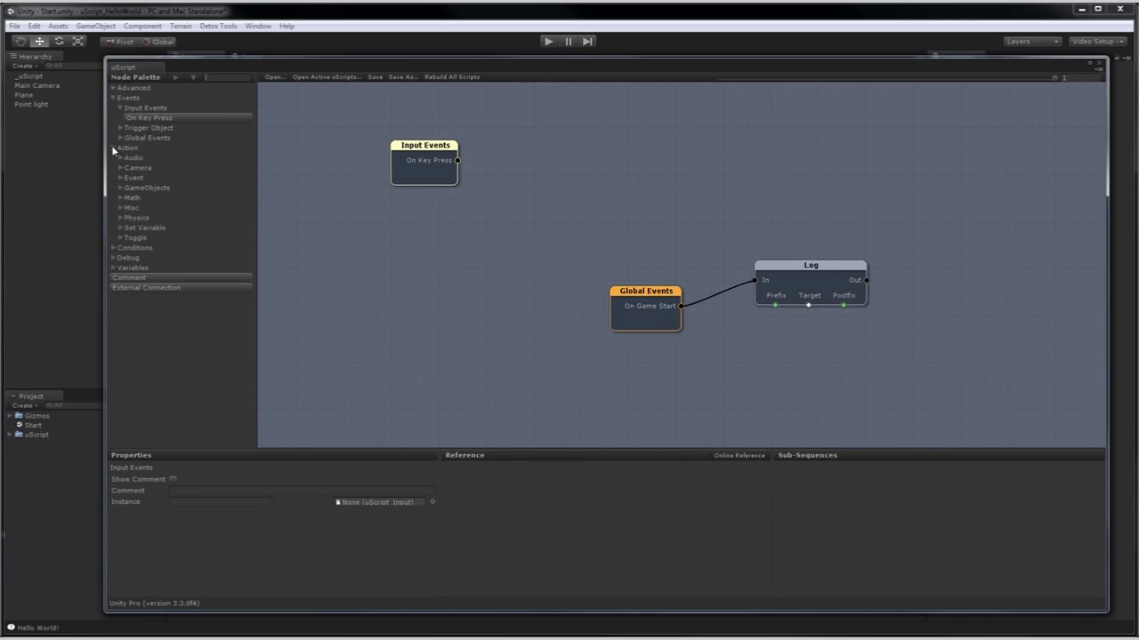
click(121, 238)
click(138, 247)
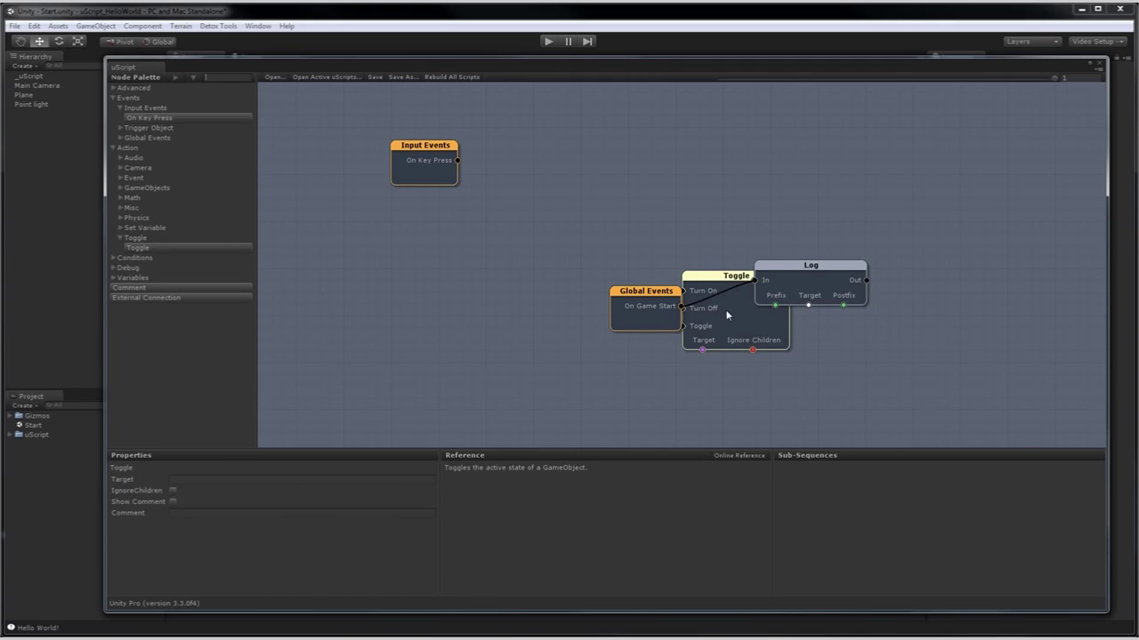
drag(761, 324, 581, 188)
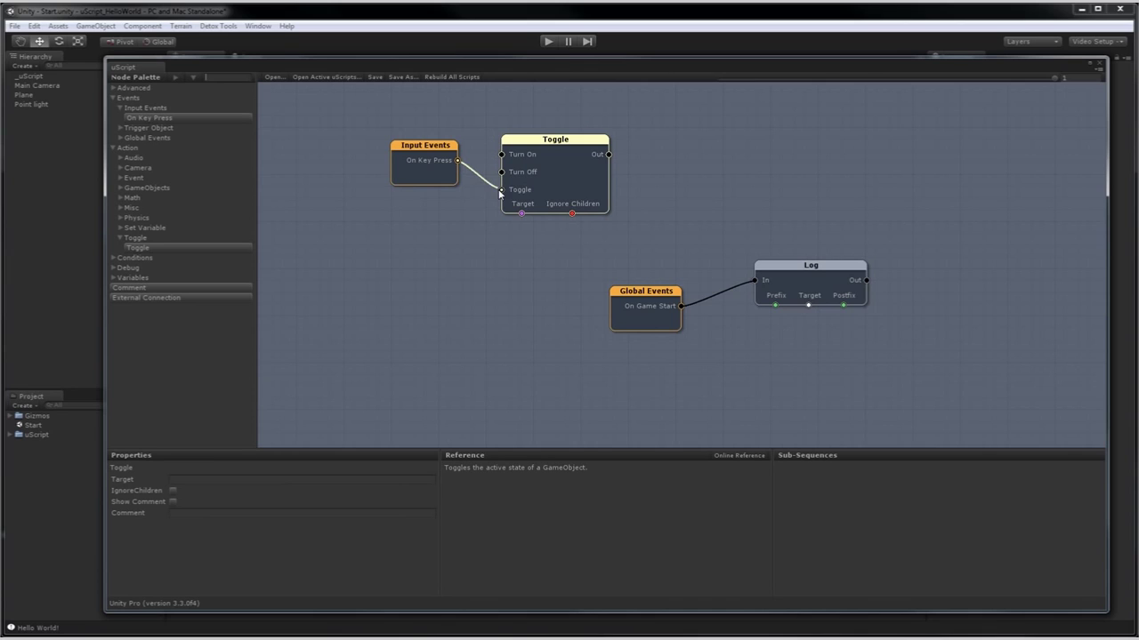
drag(502, 194, 501, 194)
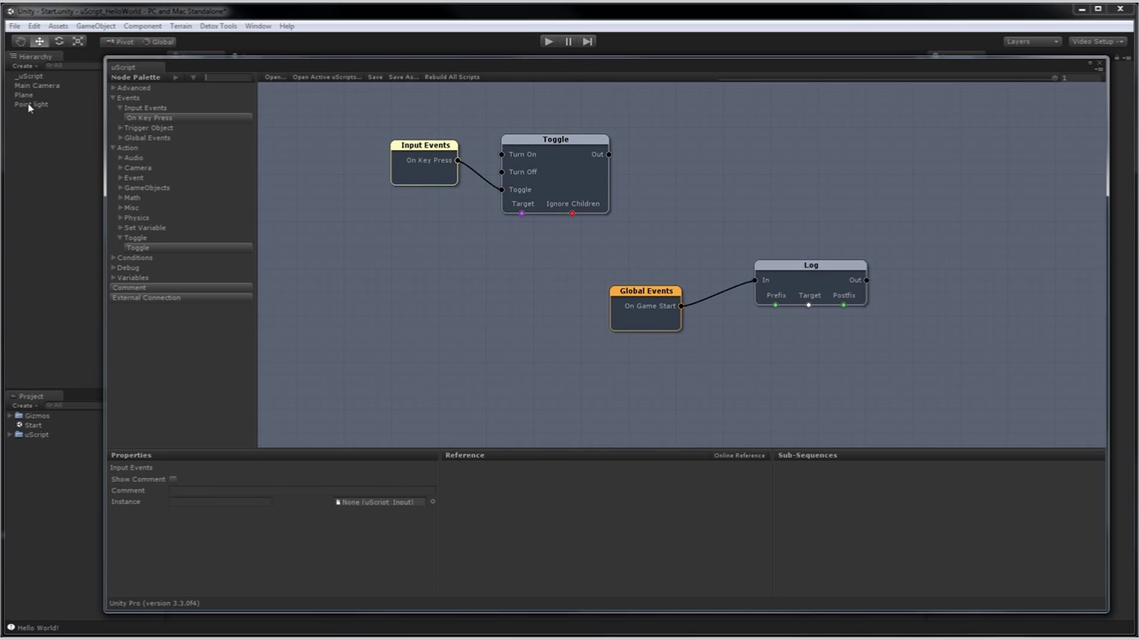
drag(30, 107, 528, 259)
drag(521, 214, 517, 265)
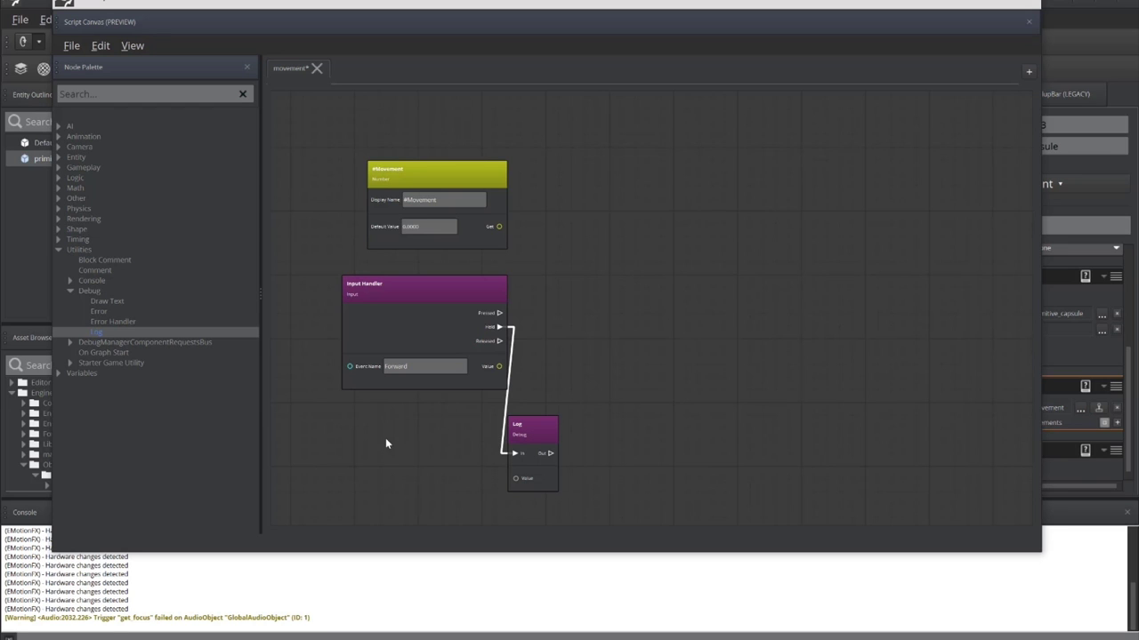
Collapse the Utilities category in the Script Canvas Node Palette.
click(58, 249)
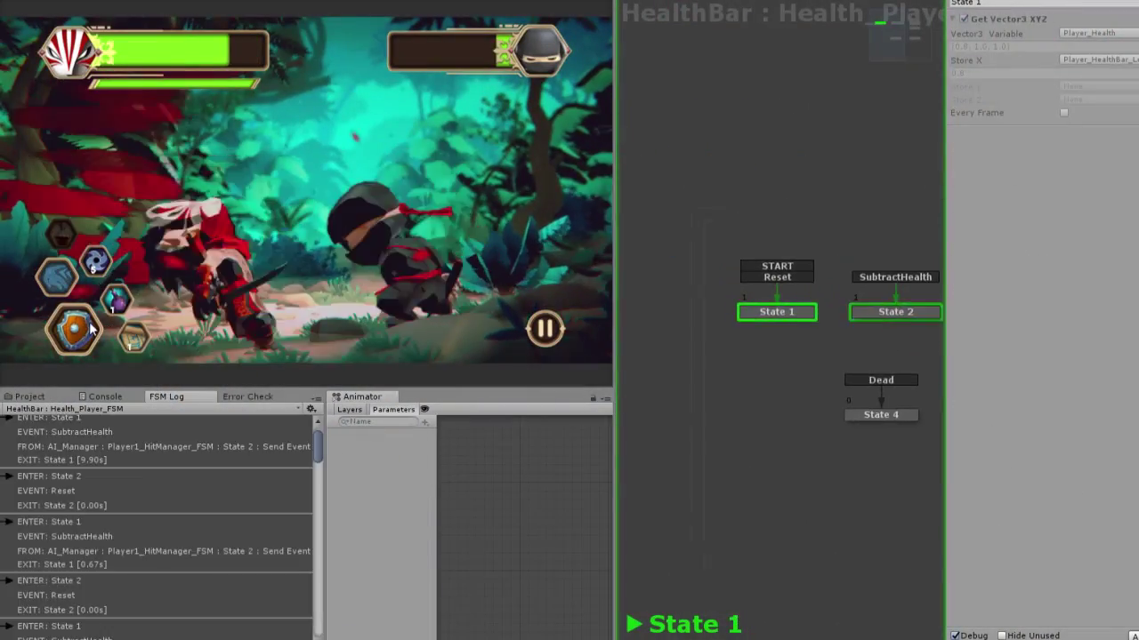
Trigger the hero's shield skill in the Game view so the HealthBar FSM logs transitions.
click(85, 327)
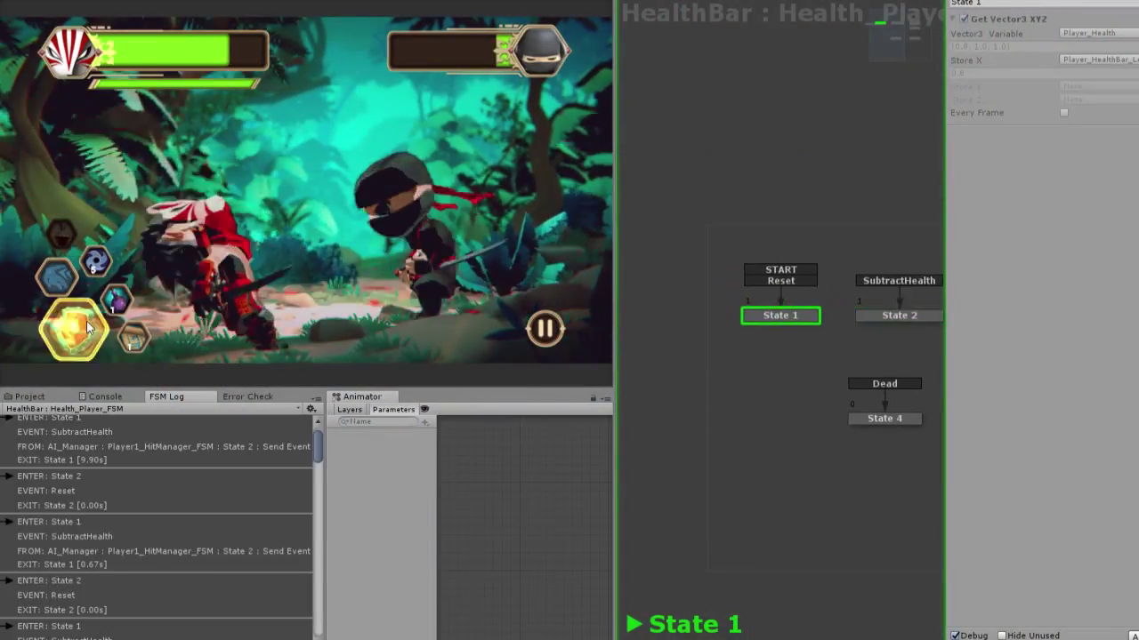